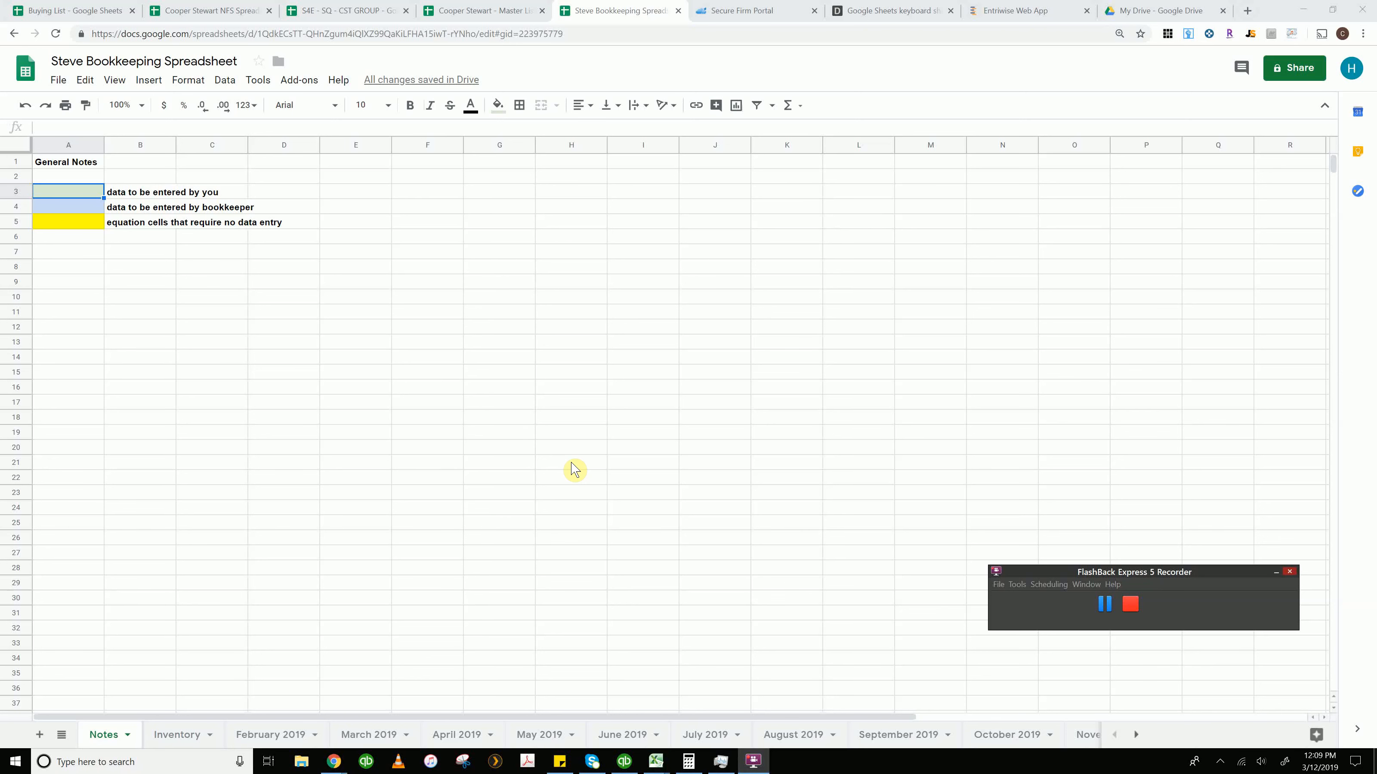
Review the colour-coded legend cells and their descriptions on the Notes sheet
{"action": "left_click", "coordinate": [74, 239]}
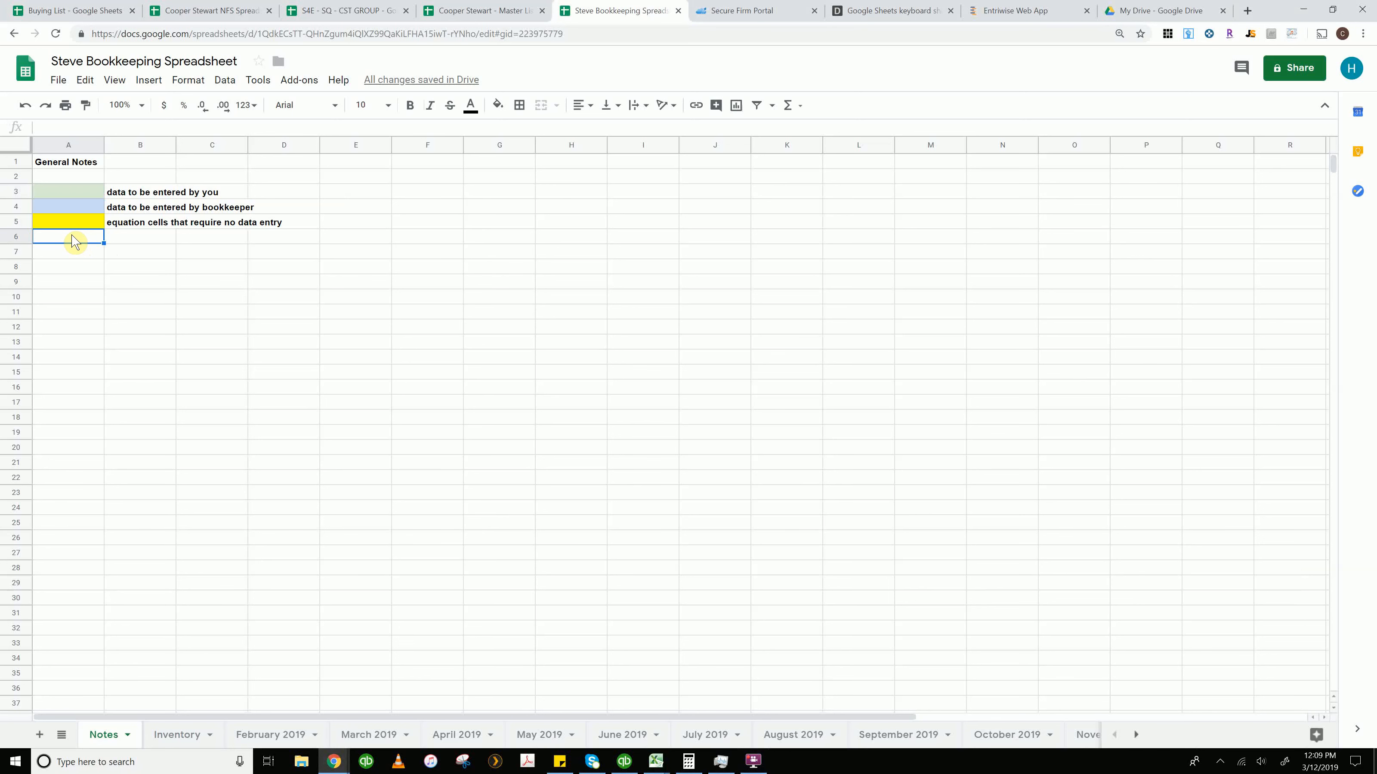
{"action": "left_click", "coordinate": [87, 192]}
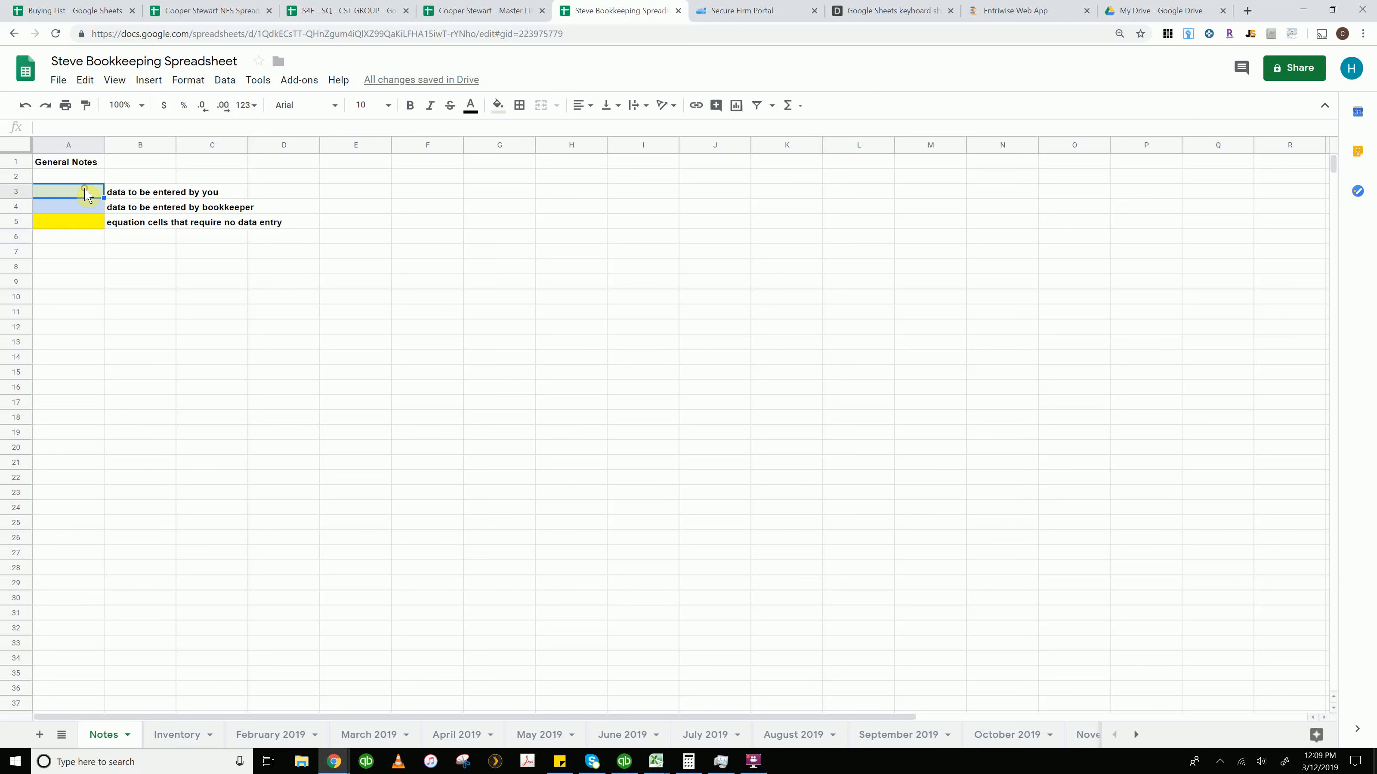
{"action": "left_click", "coordinate": [129, 194]}
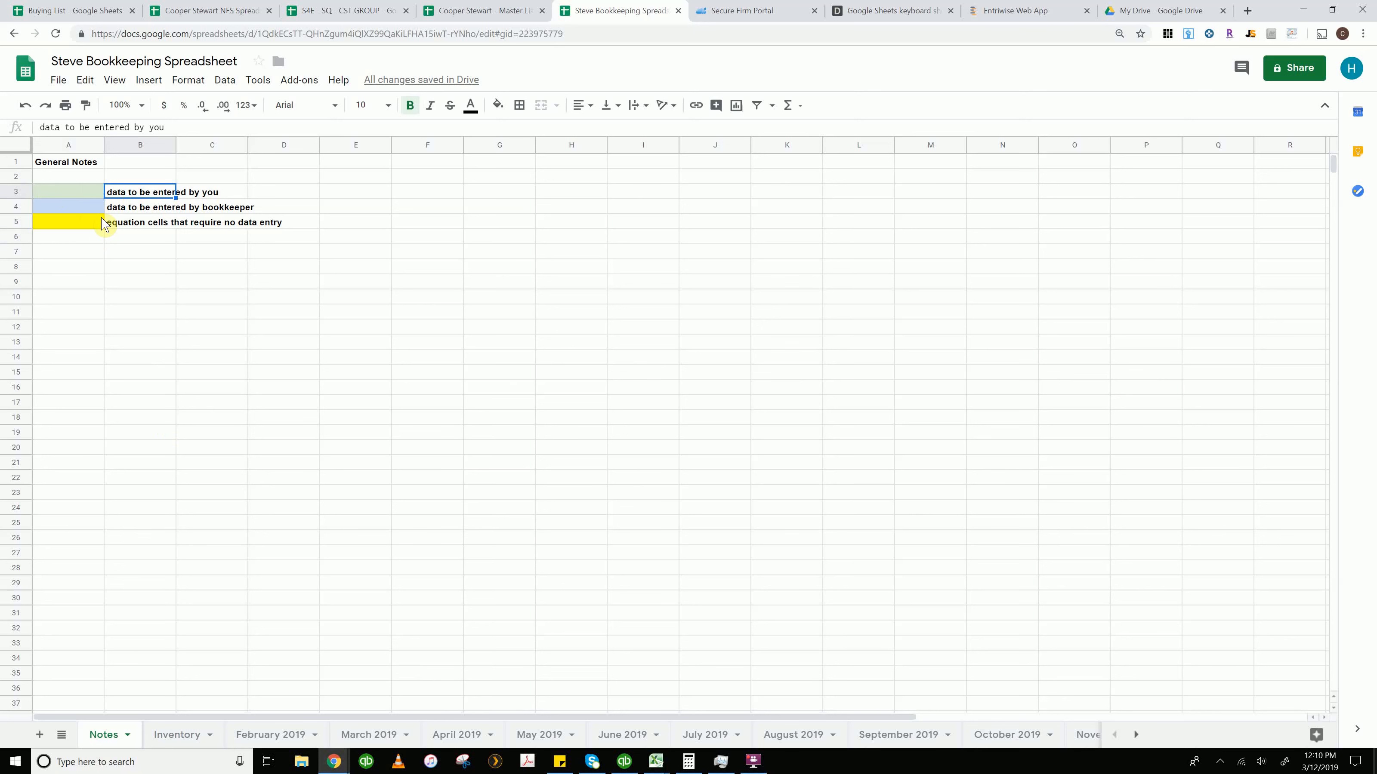
{"action": "left_click", "coordinate": [80, 207]}
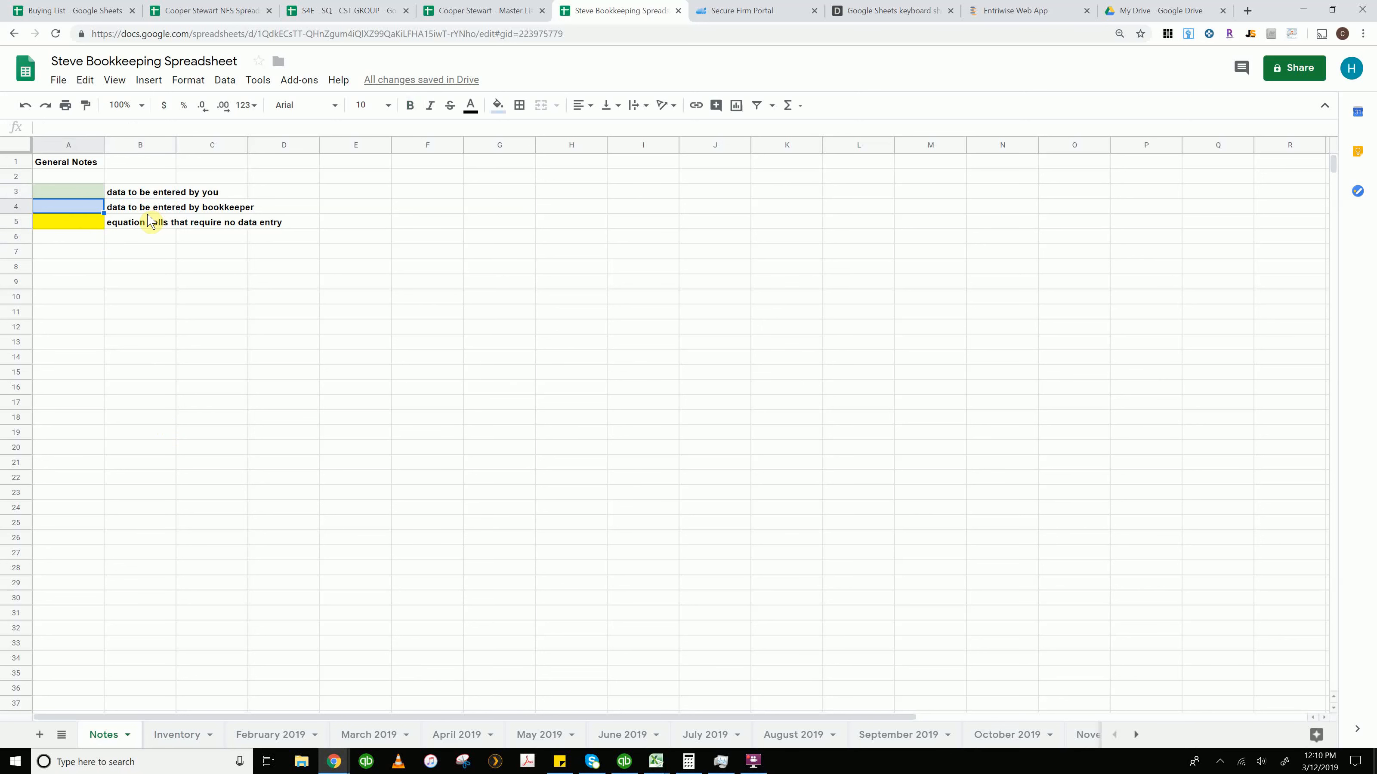
{"action": "left_click", "coordinate": [130, 209]}
{"action": "left_click", "coordinate": [82, 209]}
{"action": "left_click", "coordinate": [126, 214]}
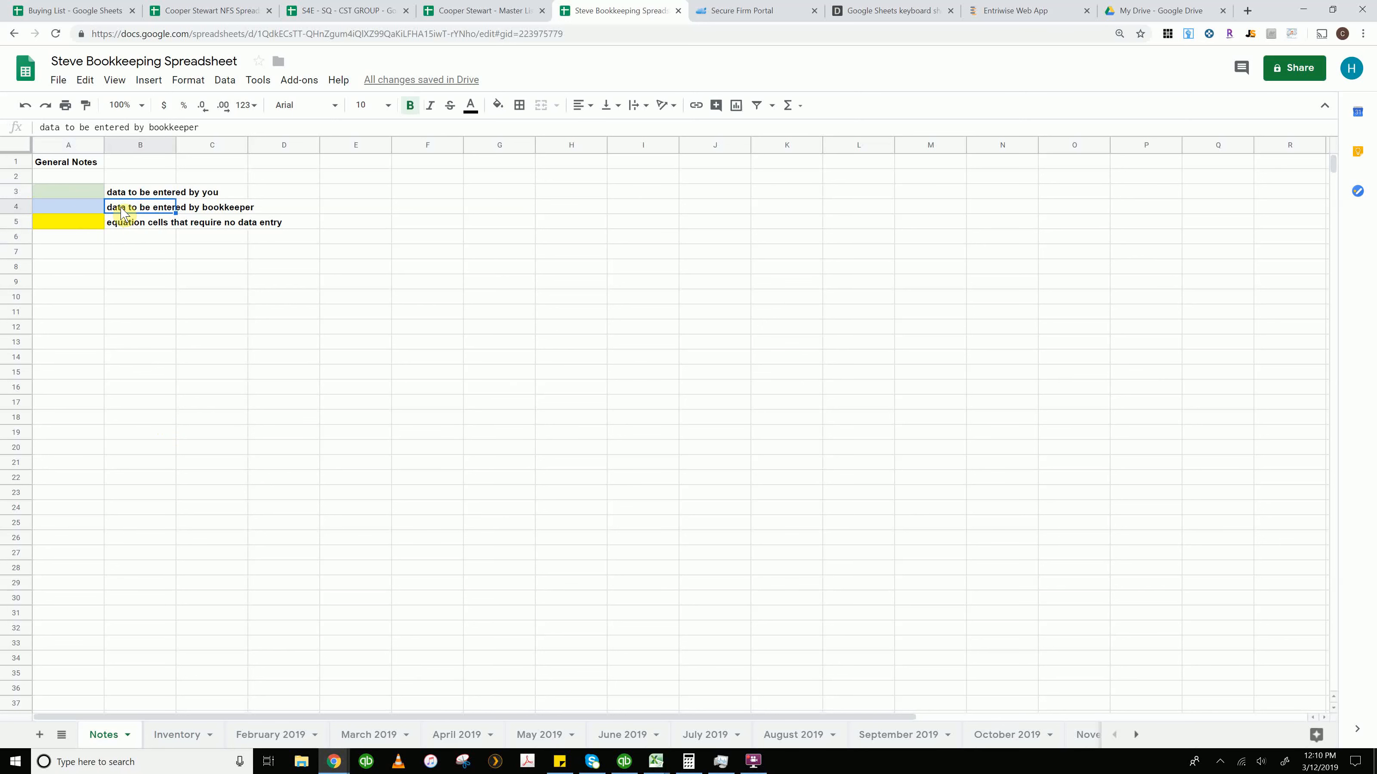
{"action": "left_click", "coordinate": [82, 210]}
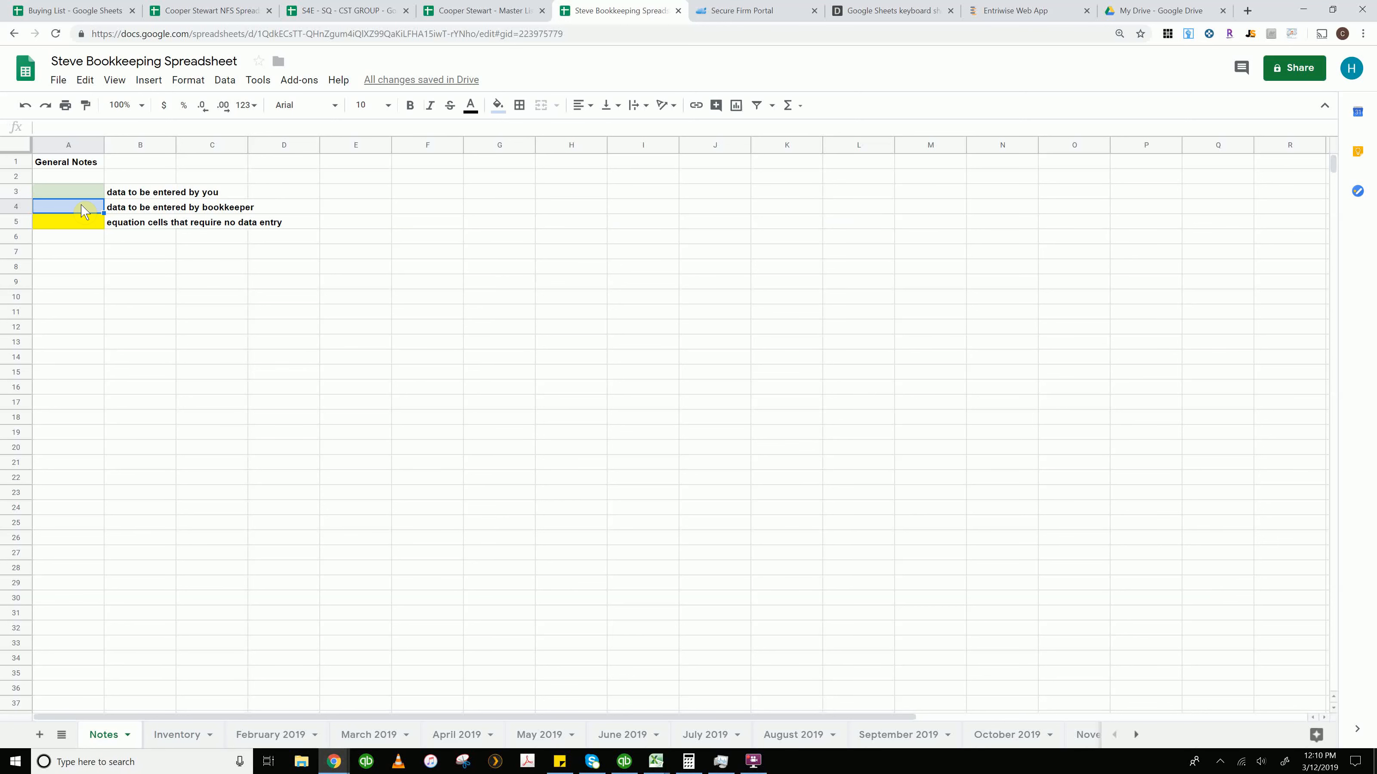
{"action": "left_click", "coordinate": [80, 224]}
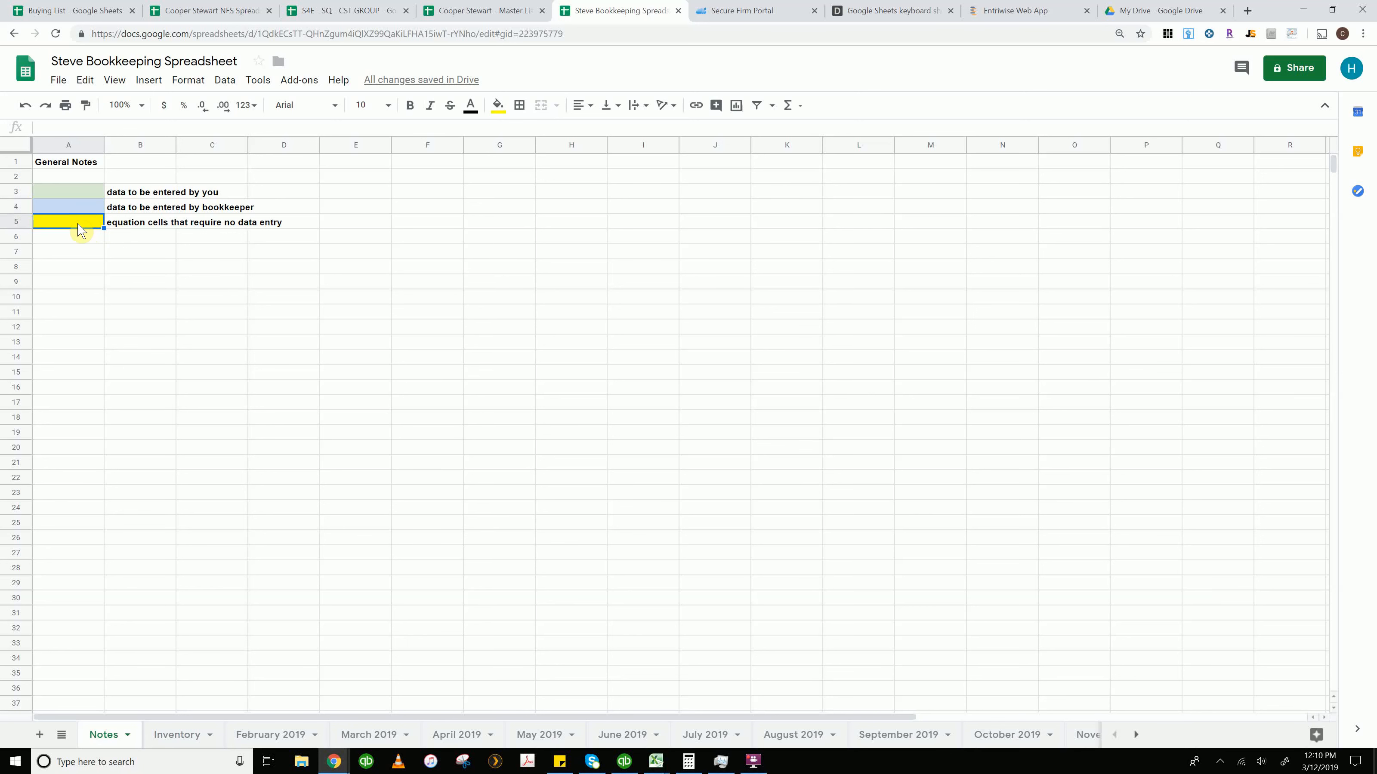
Open the Inventory sheet and examine the purchase price, purchase date and store name entries
{"action": "left_click", "coordinate": [185, 737]}
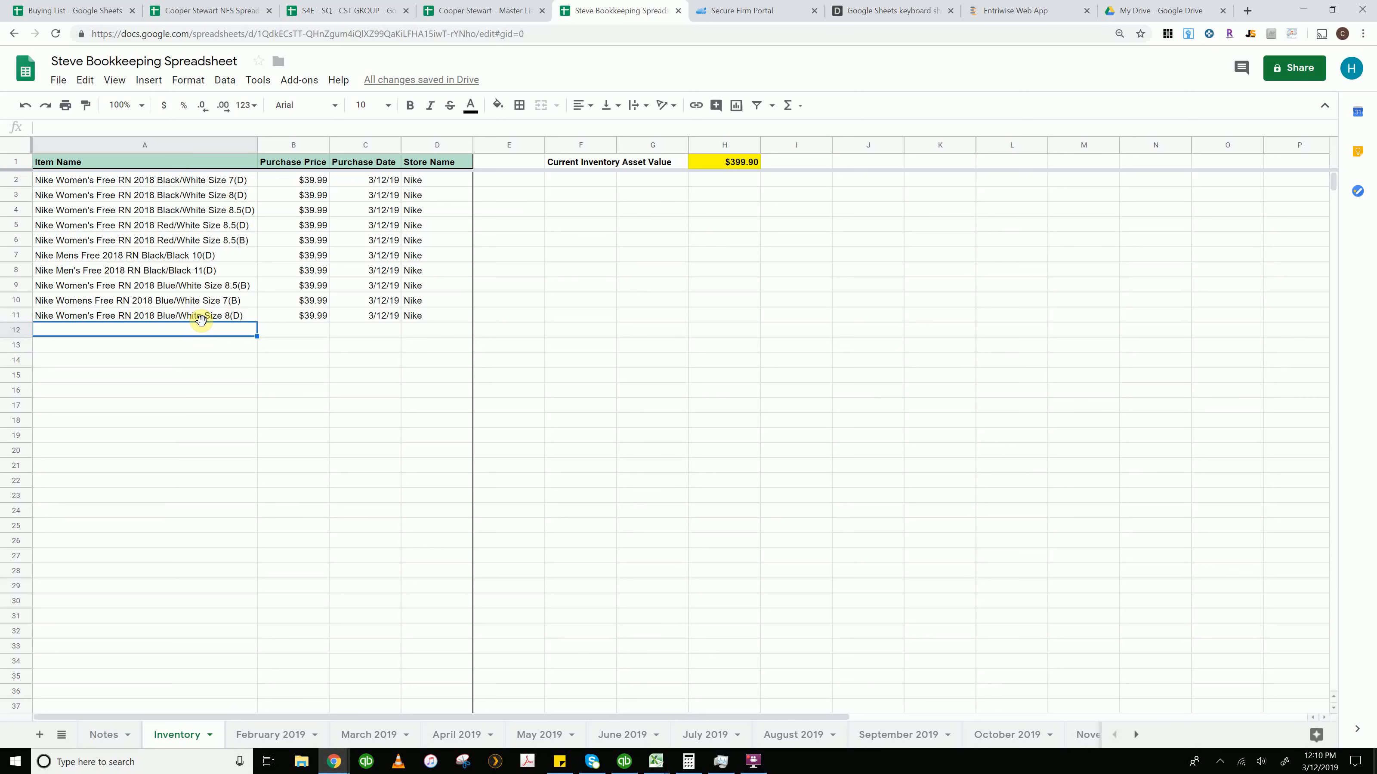
{"action": "left_click", "coordinate": [310, 183]}
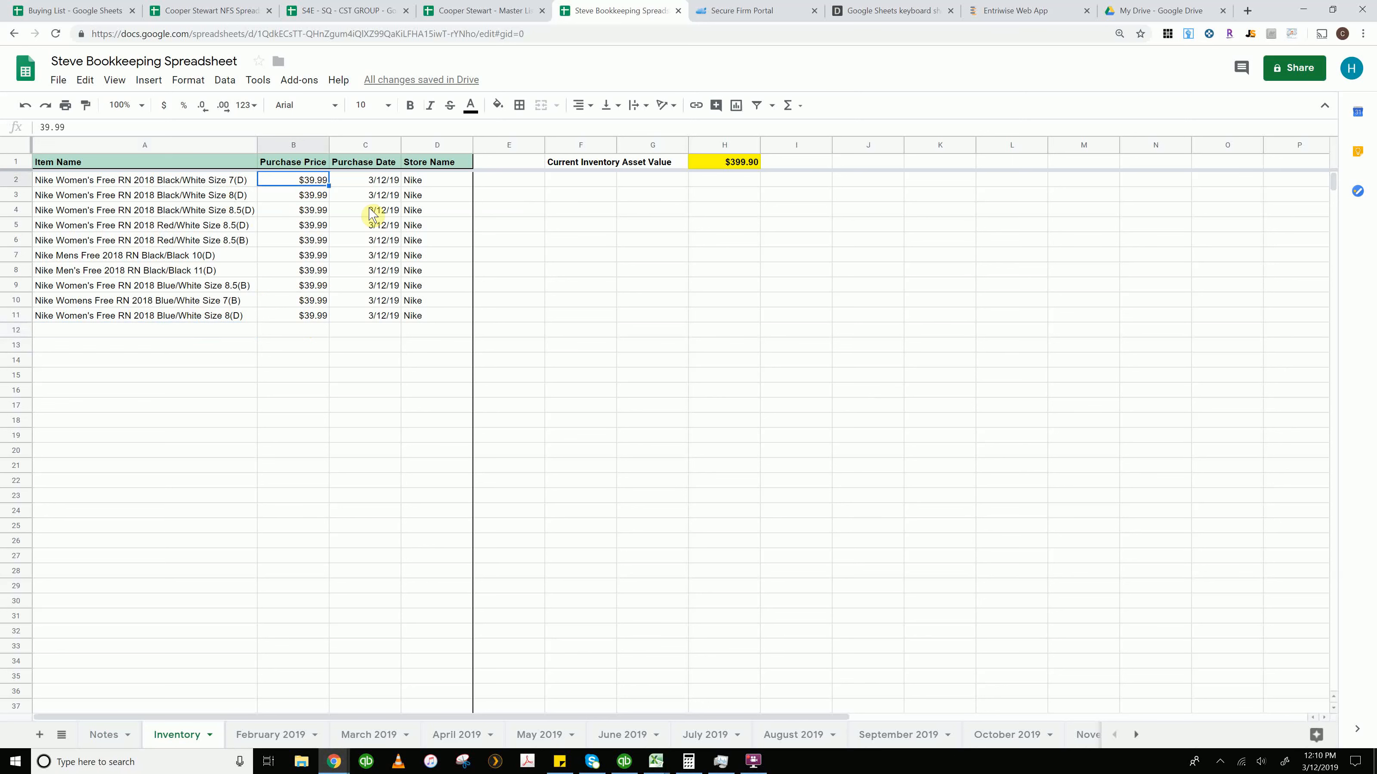
{"action": "left_click", "coordinate": [361, 182]}
{"action": "left_click", "coordinate": [428, 182]}
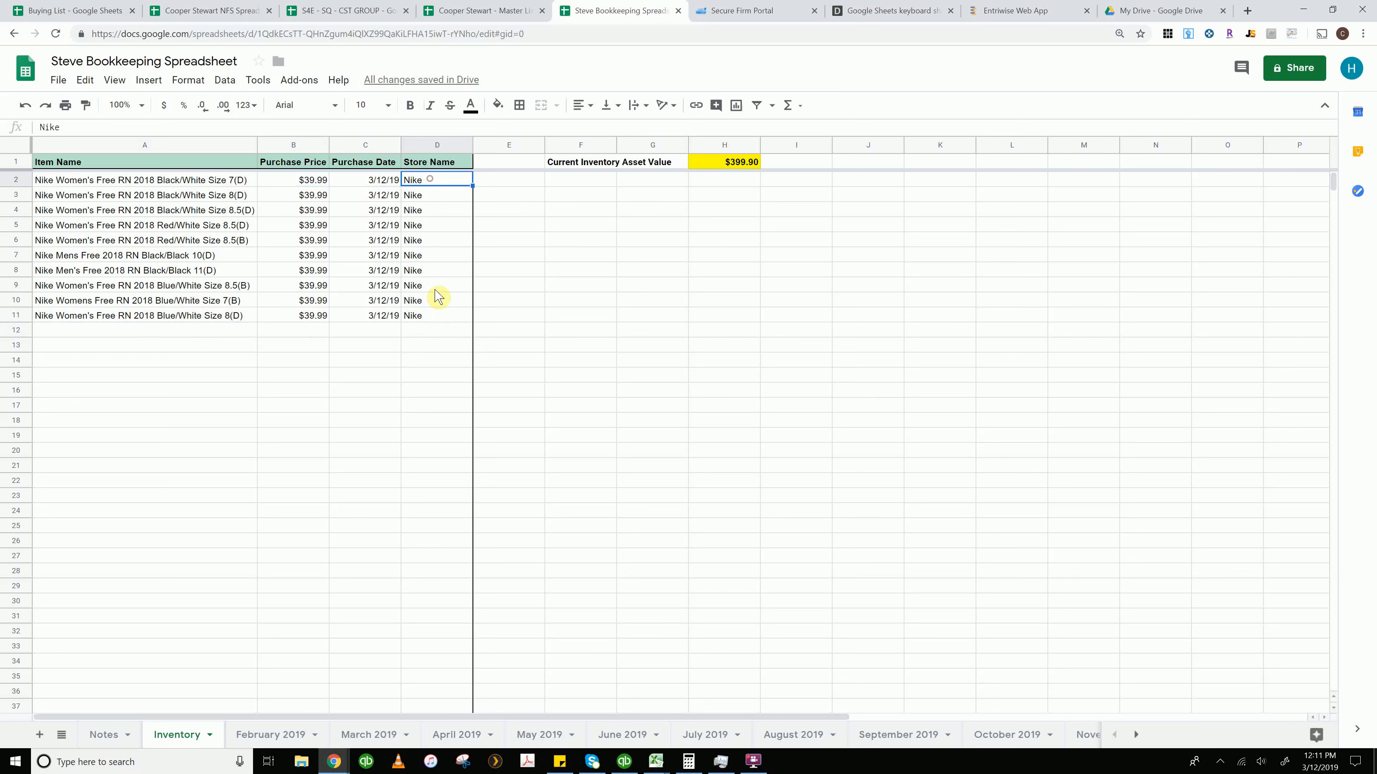
{"action": "left_click", "coordinate": [435, 318]}
{"action": "left_click", "coordinate": [437, 239]}
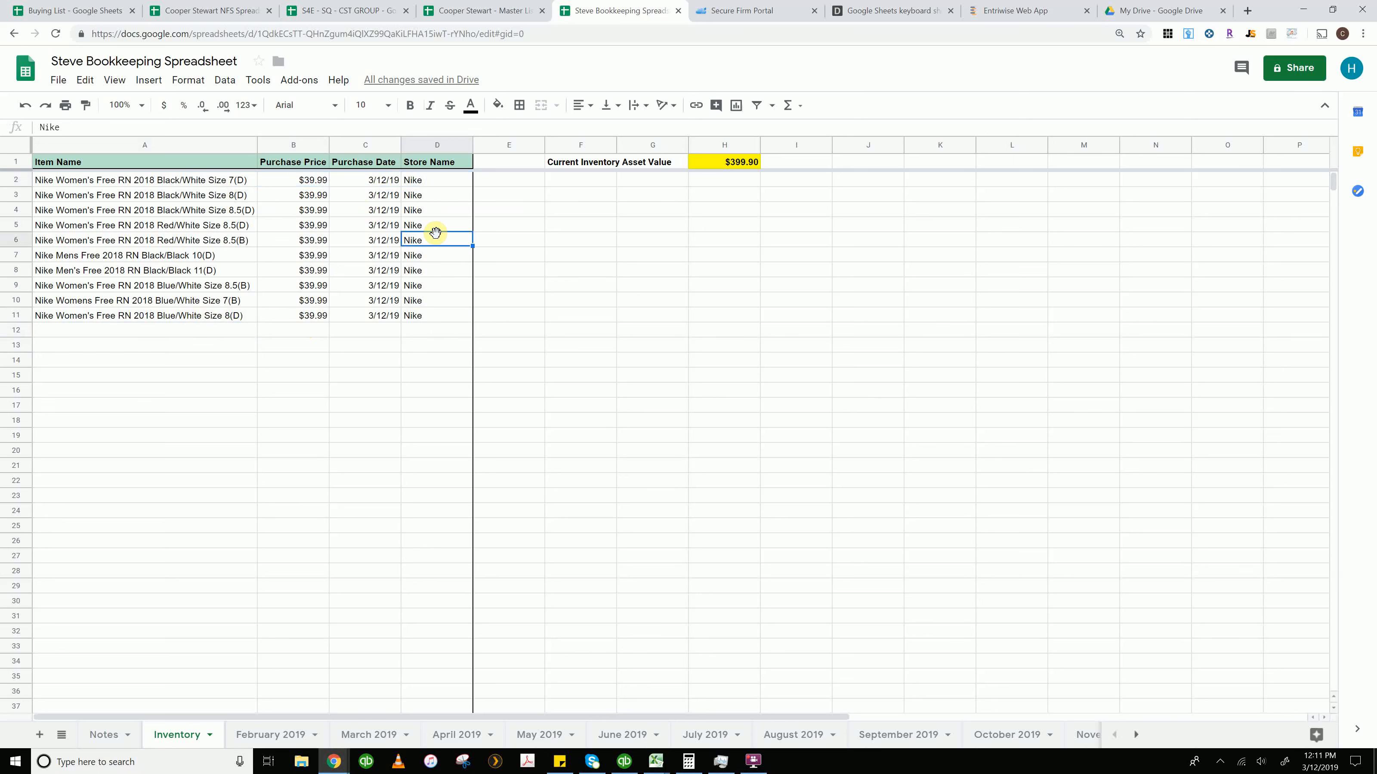
{"action": "left_click", "coordinate": [438, 227]}
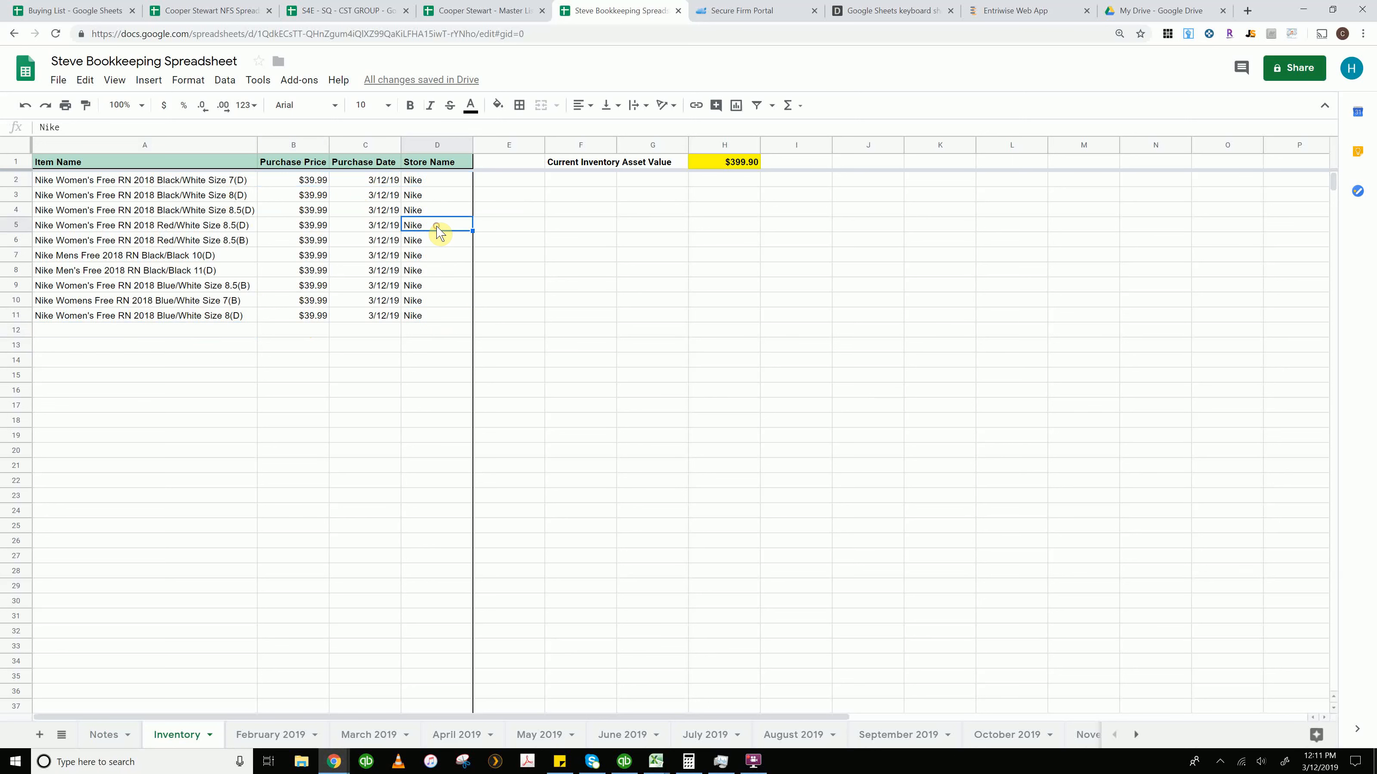
{"action": "left_click", "coordinate": [444, 181]}
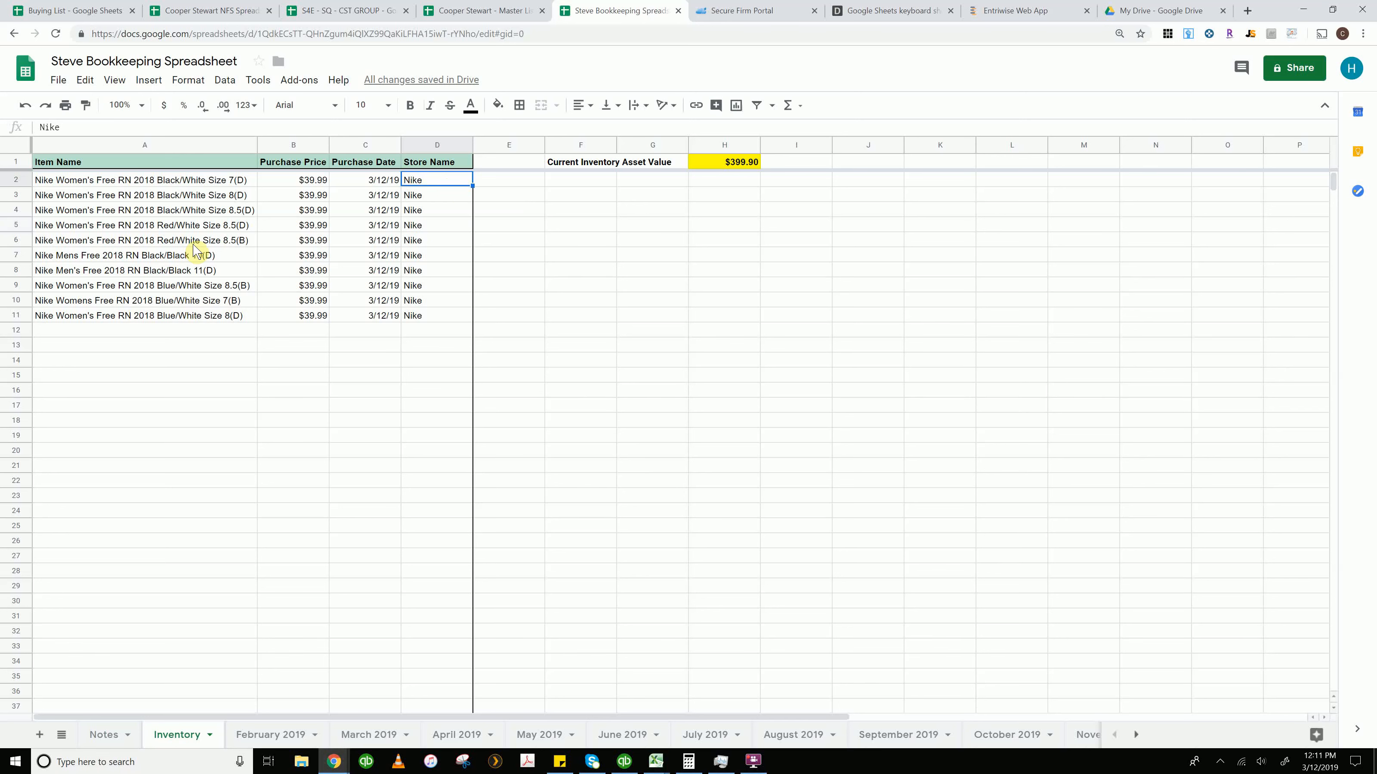
{"action": "left_click", "coordinate": [287, 182]}
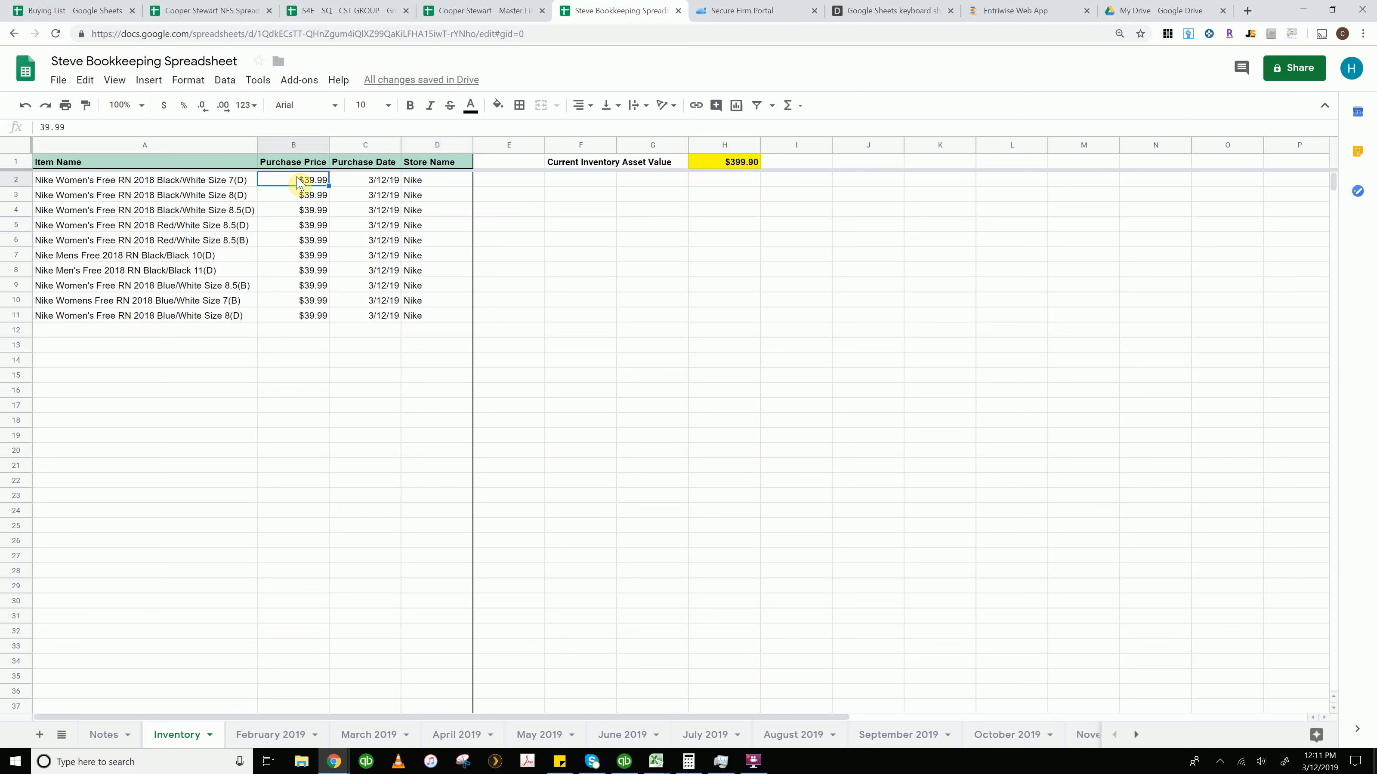
{"action": "left_click", "coordinate": [304, 316]}
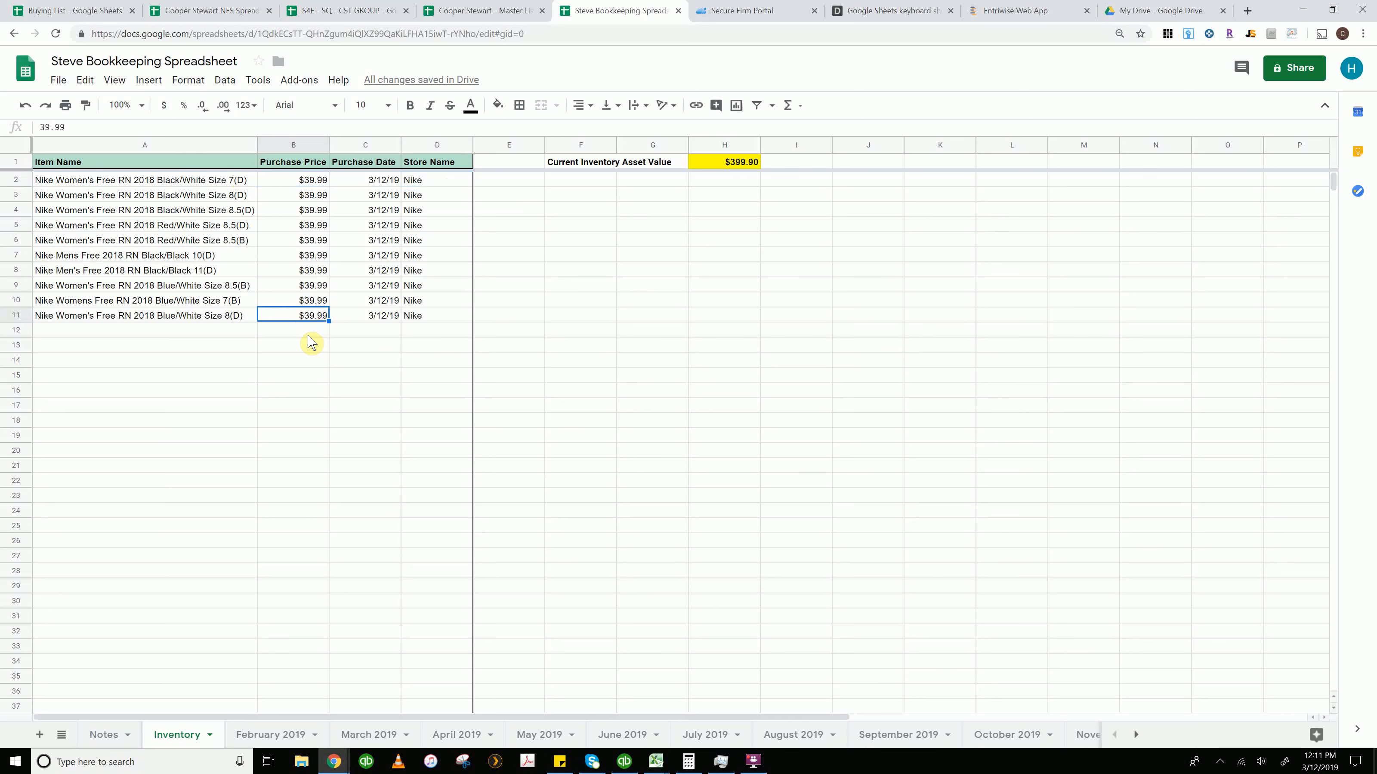
{"action": "left_click", "coordinate": [307, 331]}
{"action": "left_click", "coordinate": [305, 316]}
Inspect the Current Inventory Asset Value formula and the purchase price cells it sums
{"action": "left_click", "coordinate": [729, 165]}
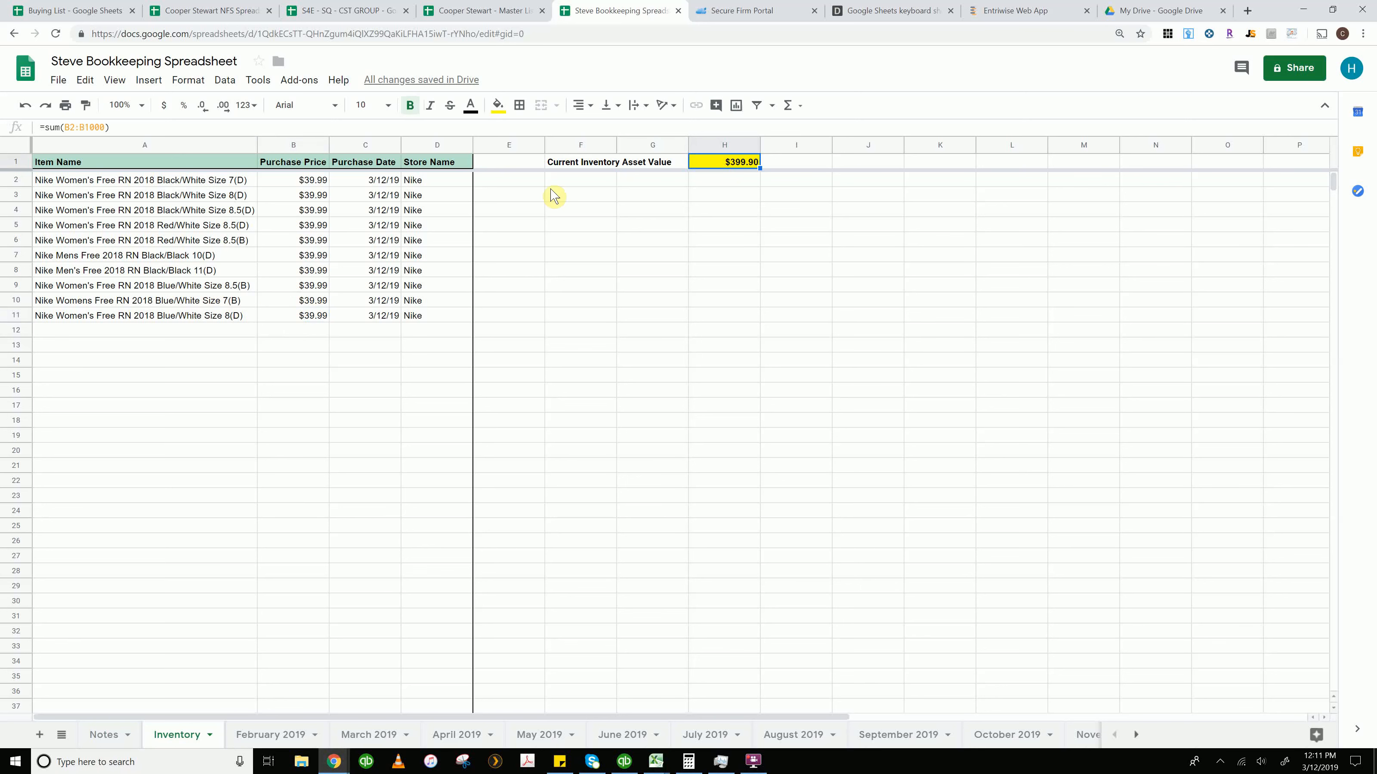
{"action": "left_click", "coordinate": [302, 185]}
{"action": "left_click", "coordinate": [279, 316]}
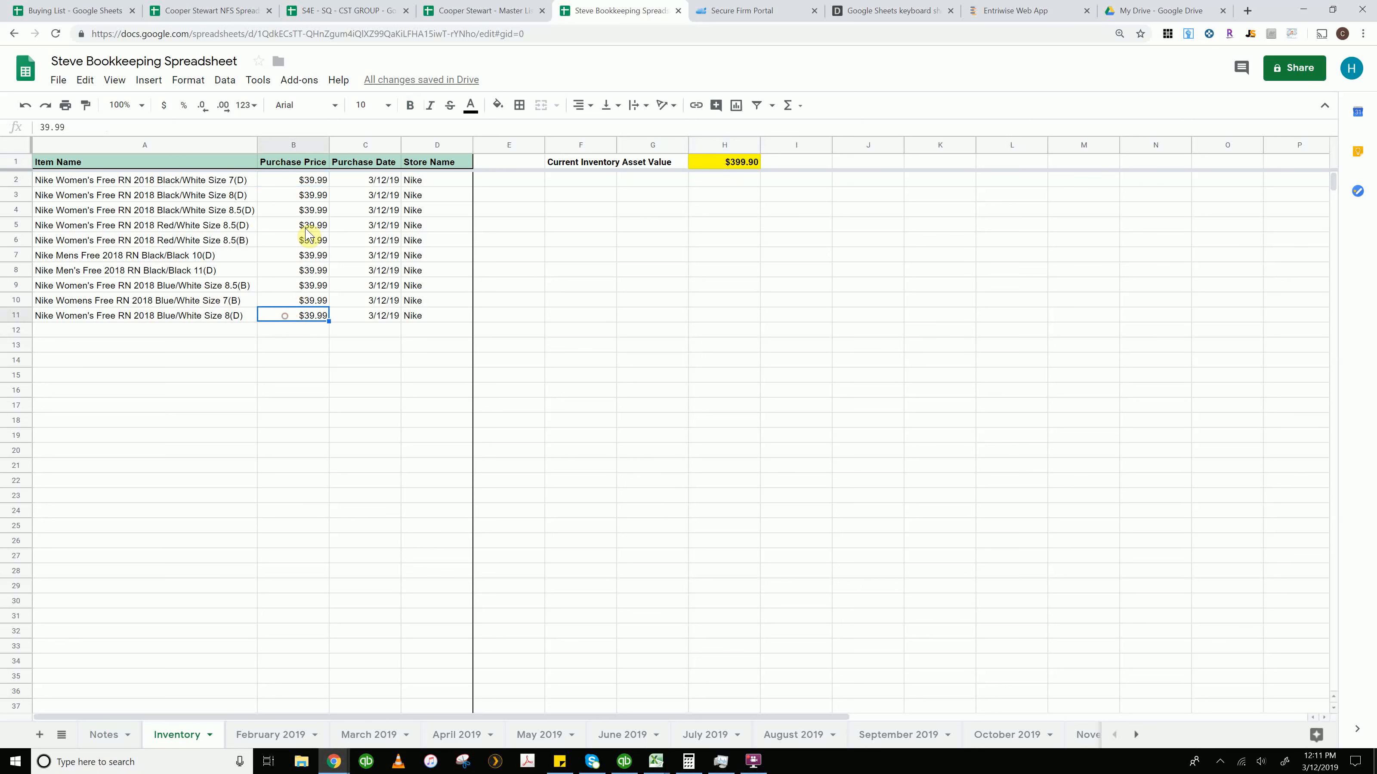
{"action": "left_click", "coordinate": [282, 179]}
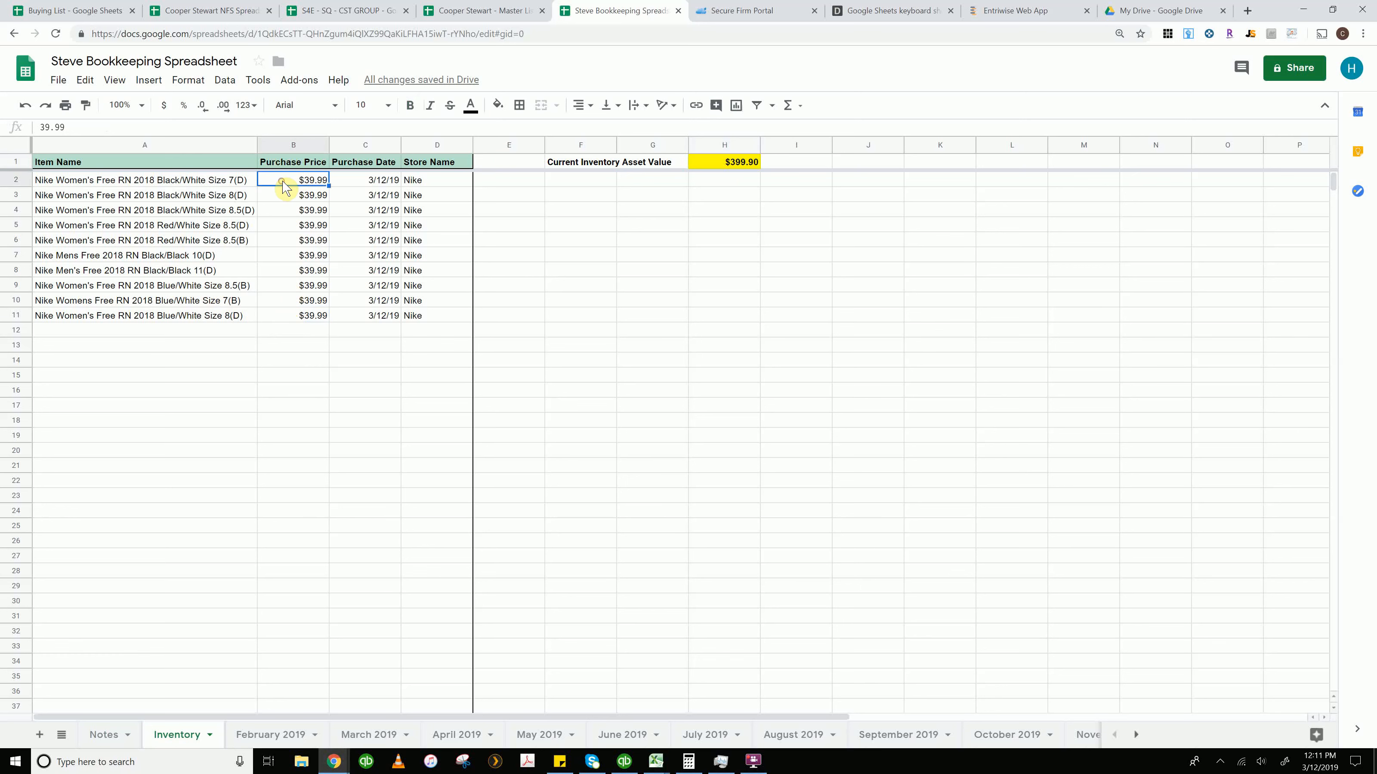
{"action": "left_click", "coordinate": [741, 166]}
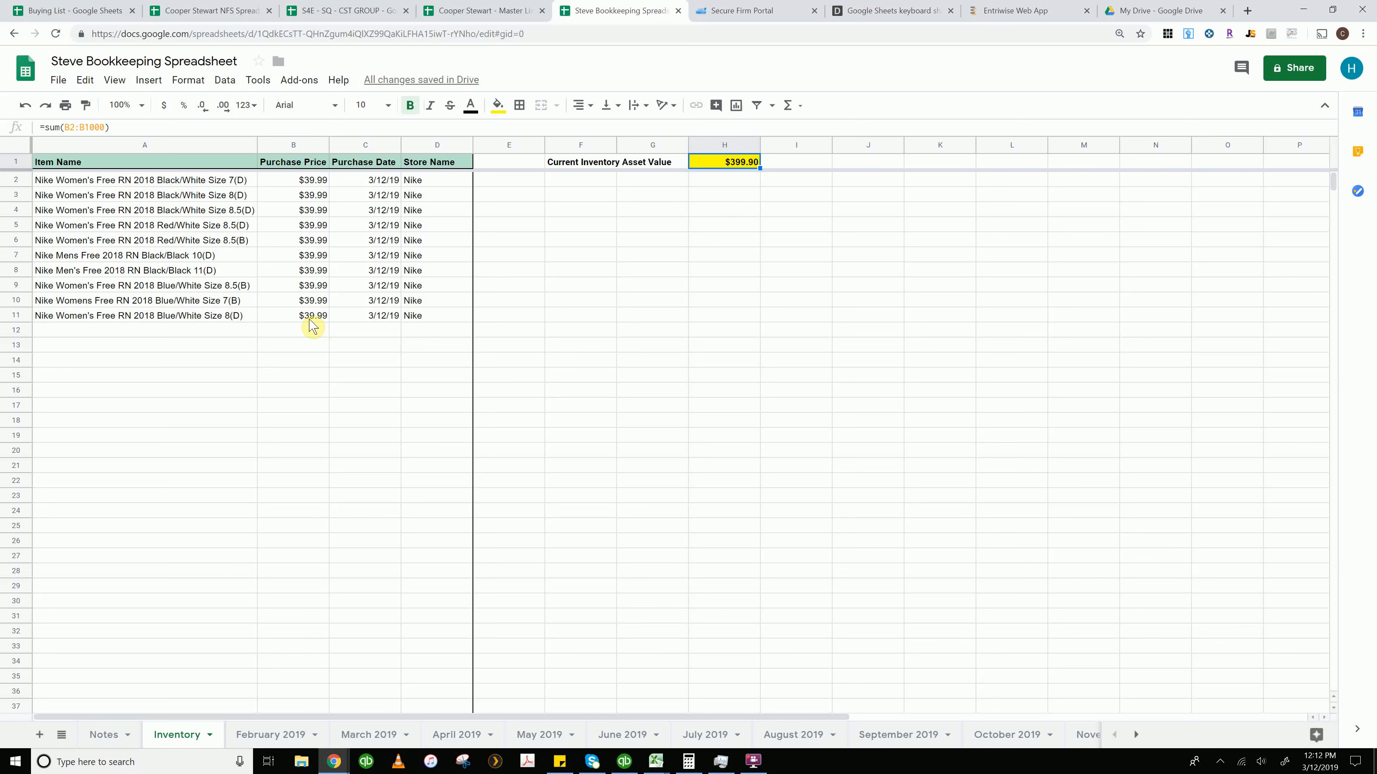
{"action": "left_click", "coordinate": [219, 321]}
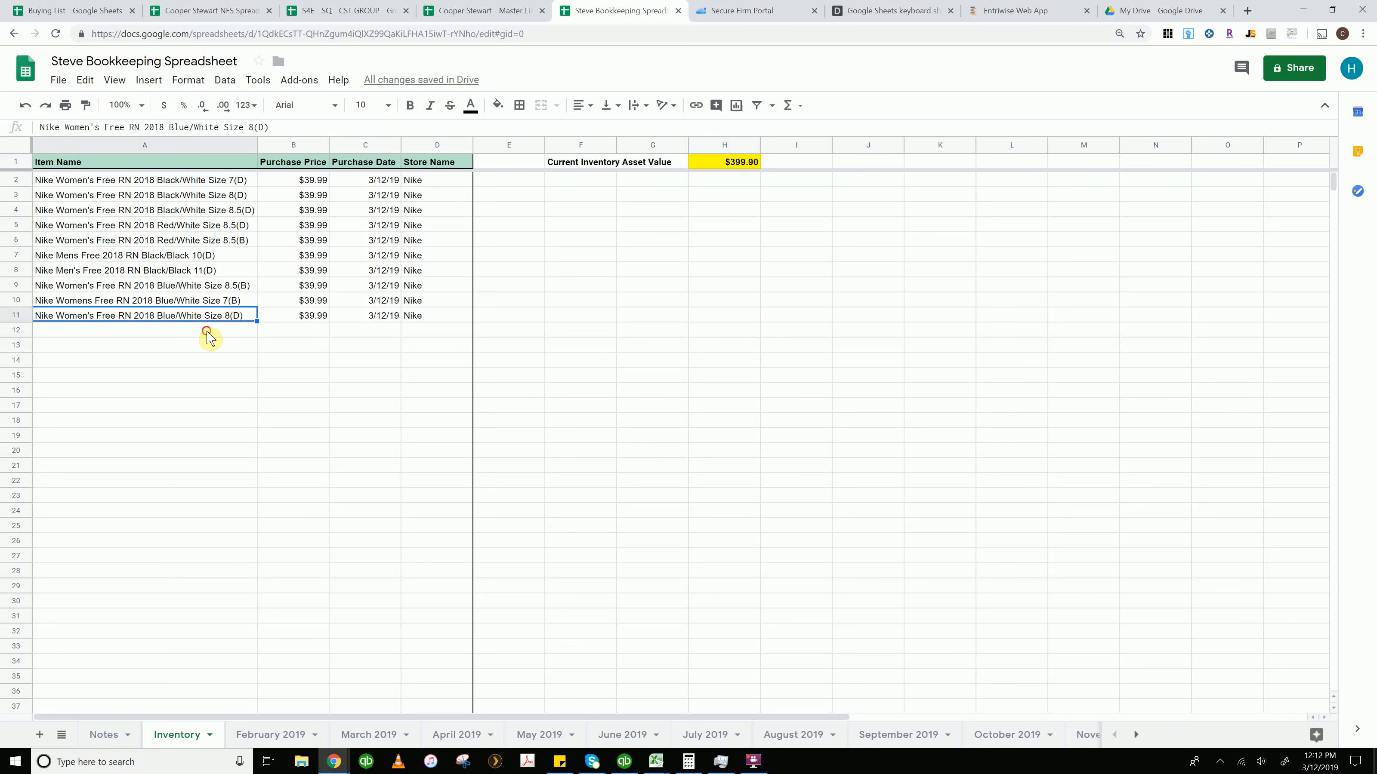
{"action": "left_click", "coordinate": [210, 337]}
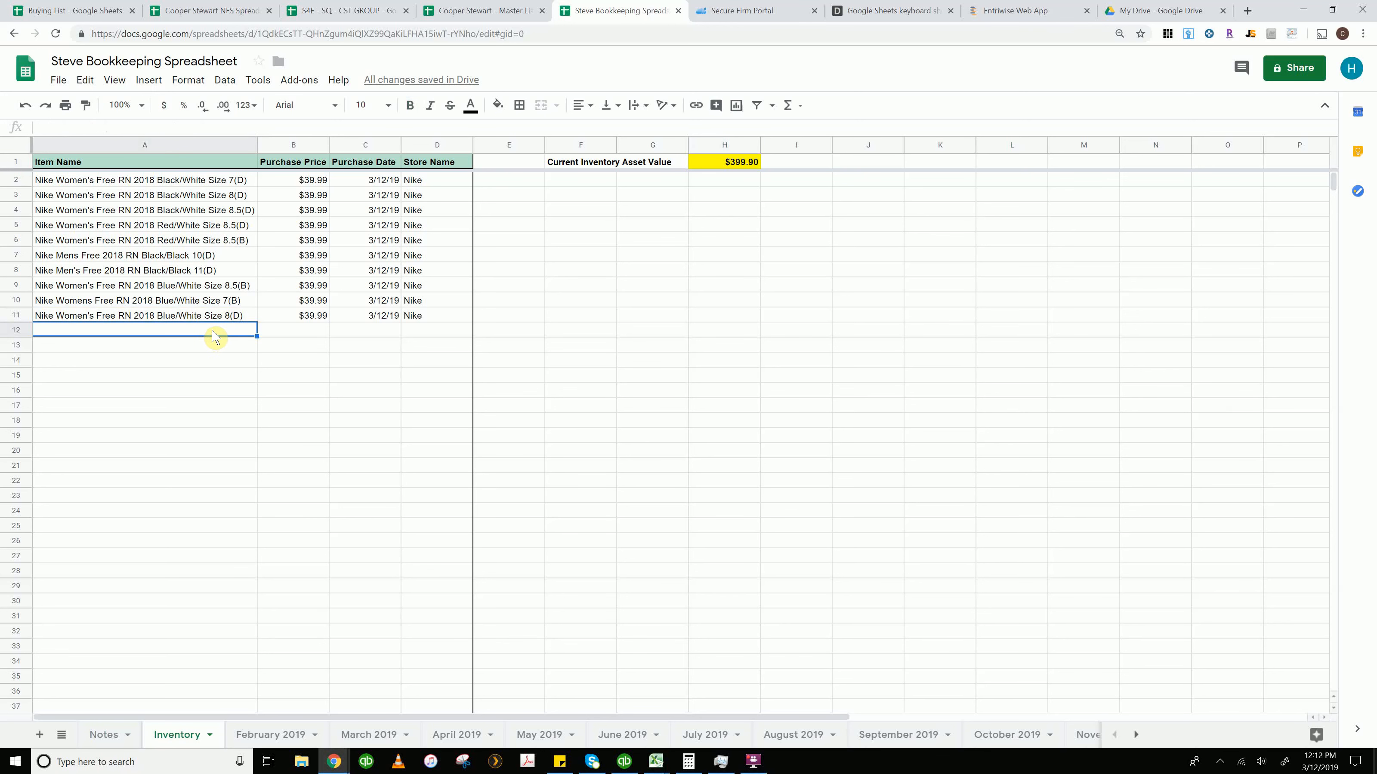
Shorten the first item name to Nike Free RN 2018 by removing the gender and colour/size details
{"action": "left_click", "coordinate": [130, 181]}
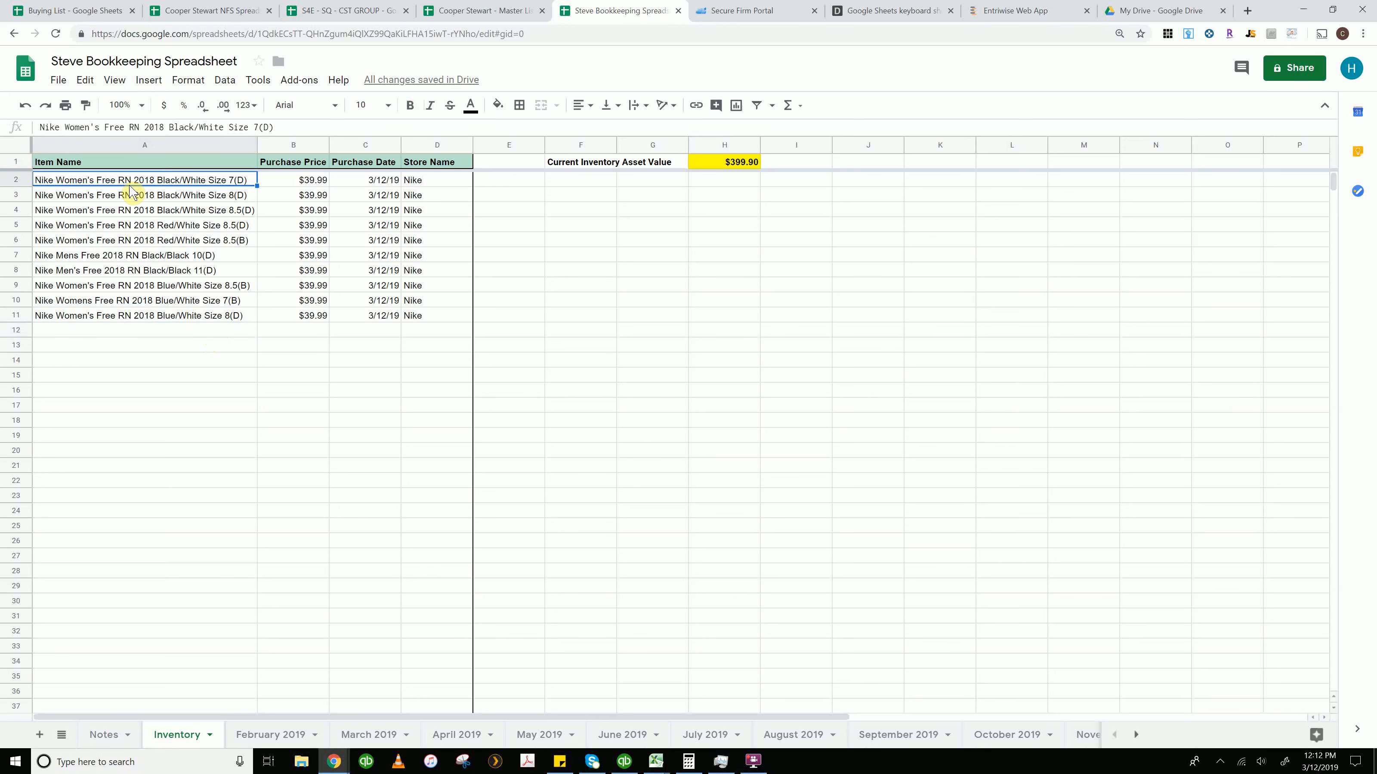
{"action": "left_click", "coordinate": [133, 195]}
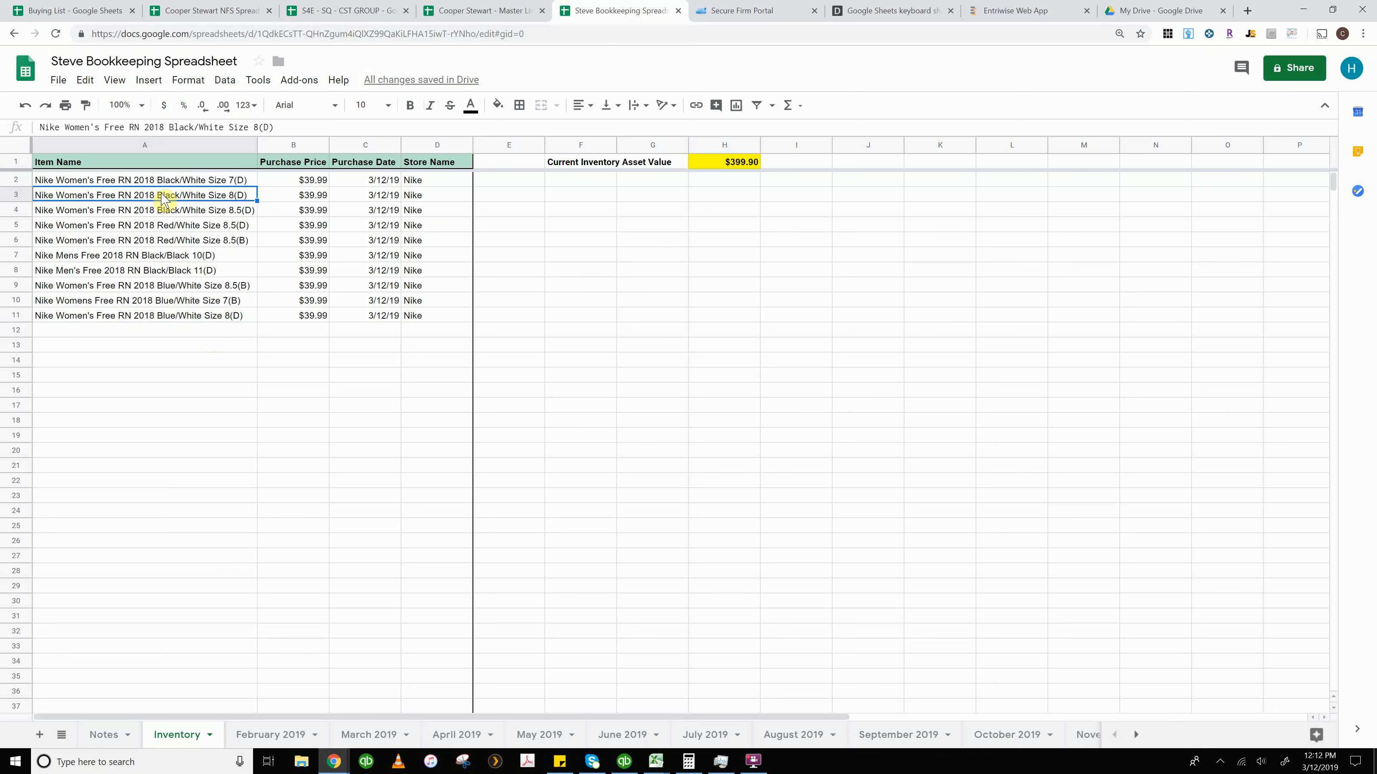
{"action": "left_click", "coordinate": [167, 180]}
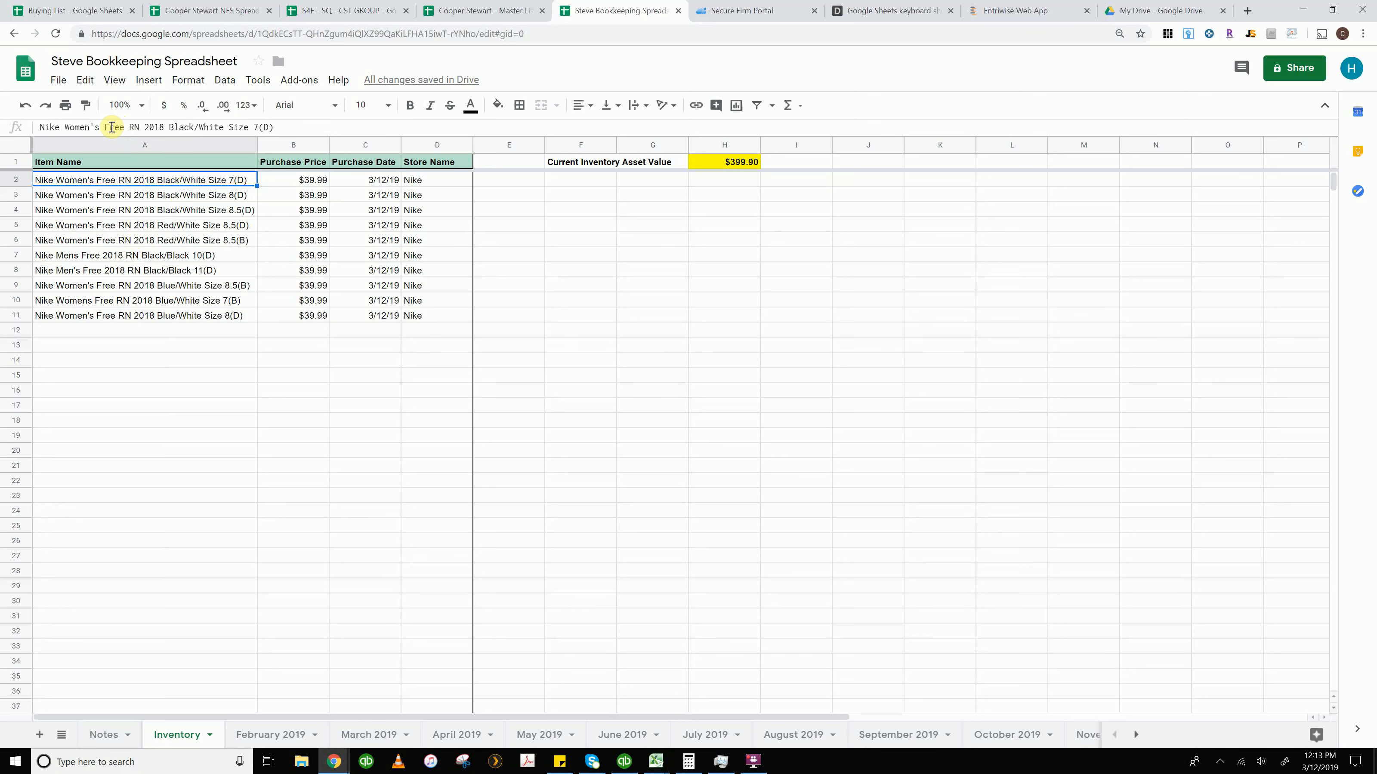
{"action": "left_click_drag", "start_coordinate": [107, 127], "coordinate": [65, 127]}
{"action": "key", "text": "BackSpace"}
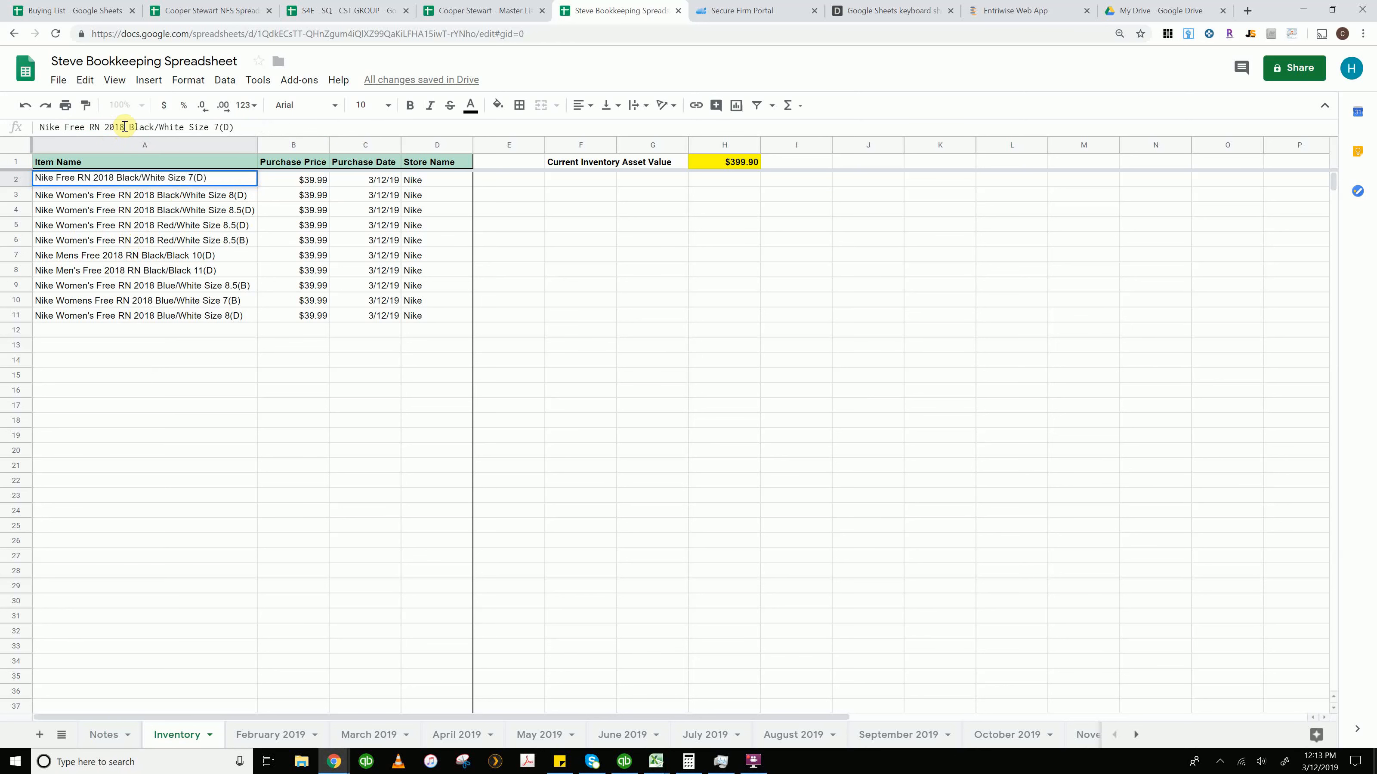
{"action": "left_click_drag", "start_coordinate": [125, 127], "coordinate": [264, 129]}
{"action": "key", "text": "BackSpace"}
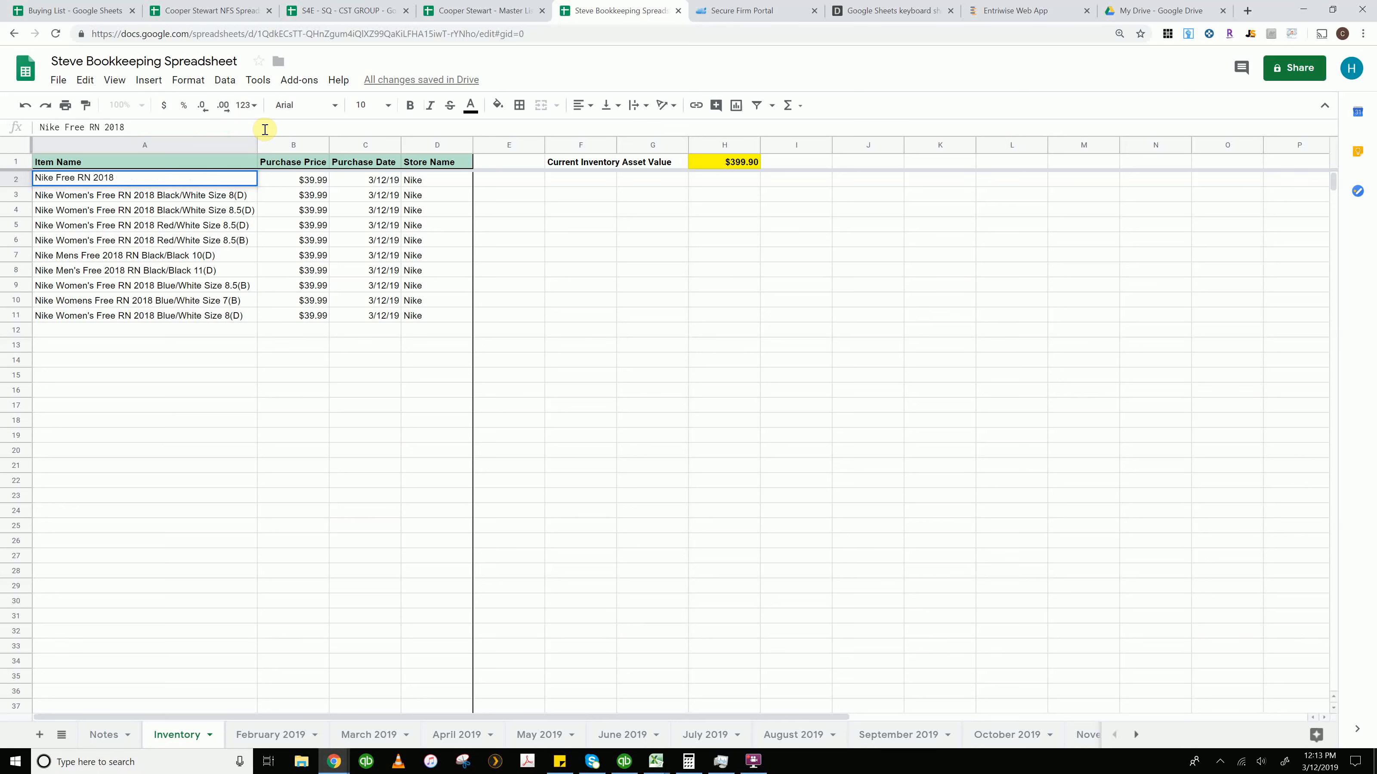
{"action": "key", "text": "Return"}
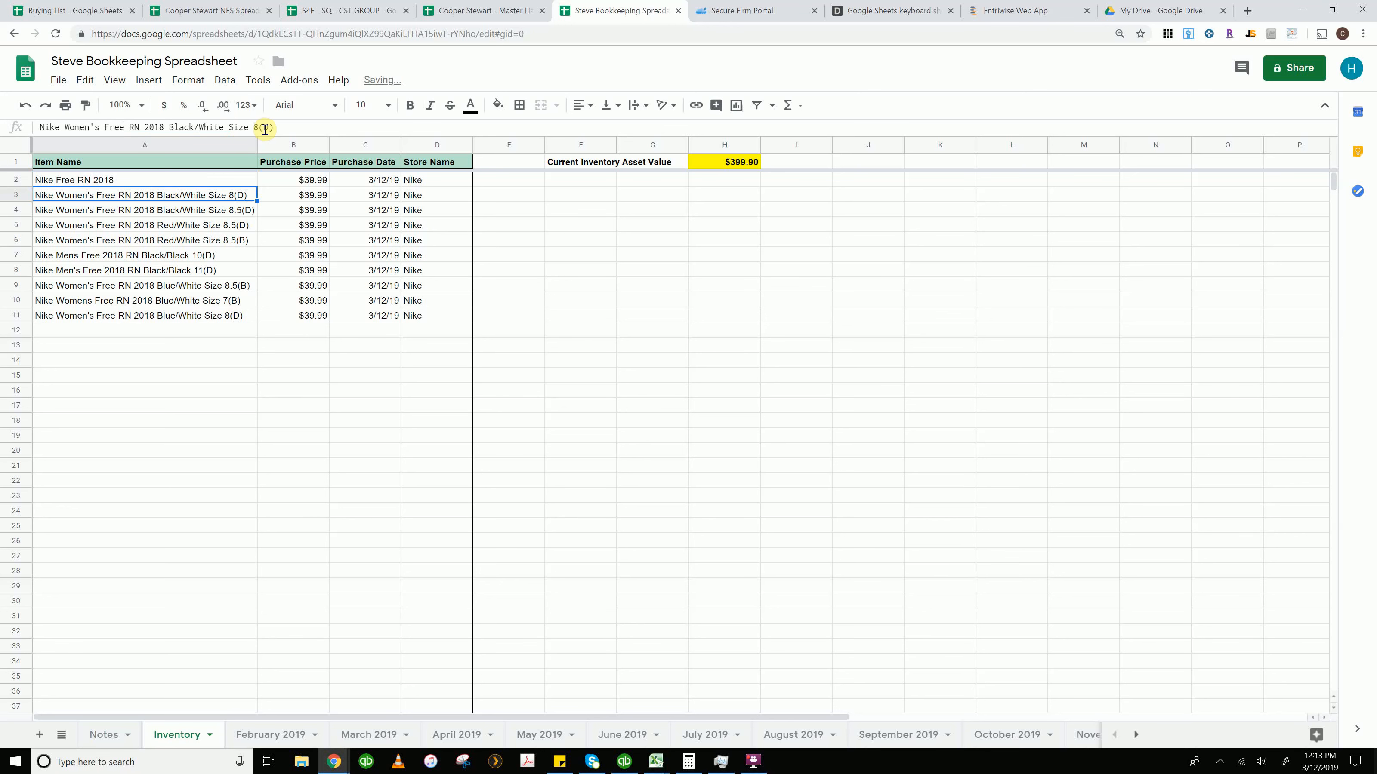
Fill the name Nike Free RN 2018 down through all item rows to row 11
{"action": "left_click", "coordinate": [217, 181]}
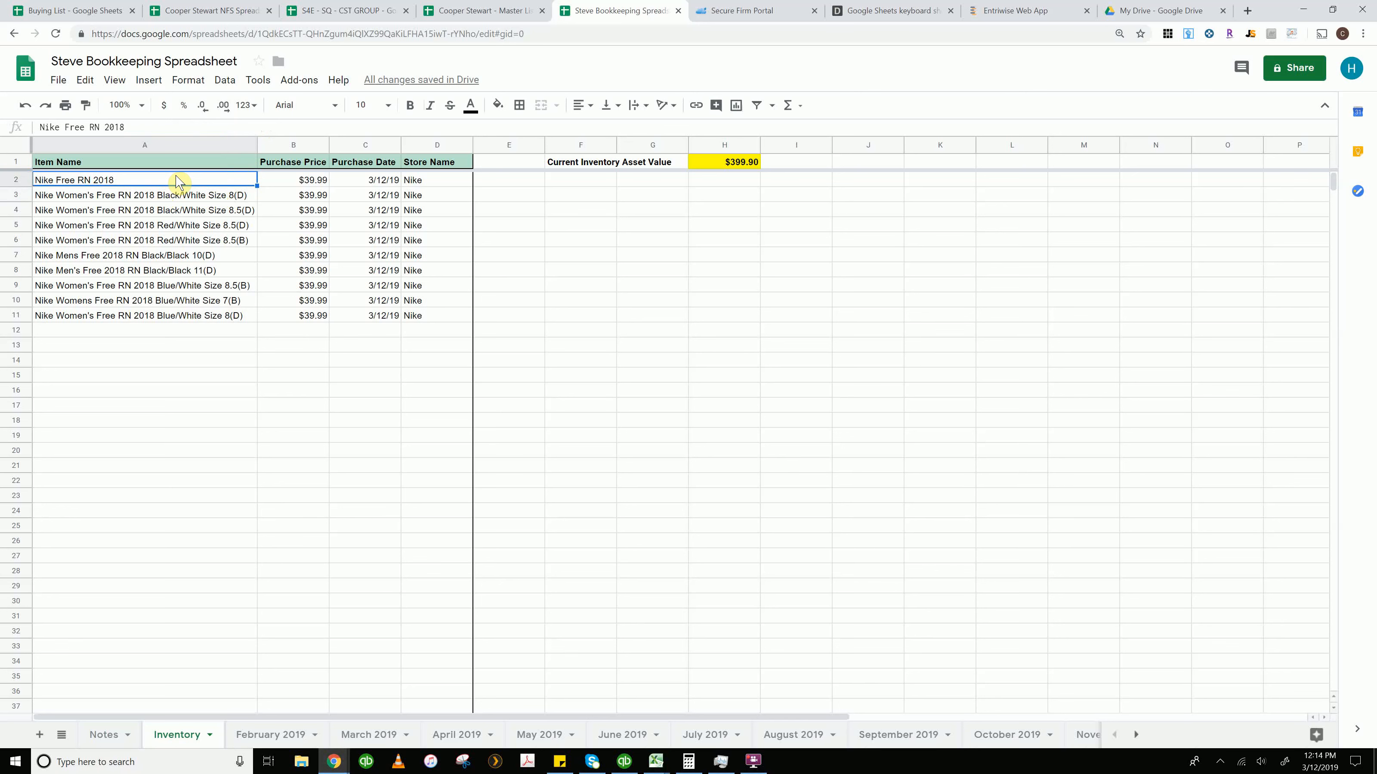
{"action": "key", "text": "shift+Down"}
{"action": "key", "text": "shift+Down"}
{"action": "key", "text": "shift+Down"}
{"action": "key", "text": "shift+Down"}
{"action": "key", "text": "shift+Down"}
{"action": "key", "text": "shift+Down"}
{"action": "key", "text": "shift+Down"}
{"action": "key", "text": "shift+Down"}
{"action": "key", "text": "shift+Down"}
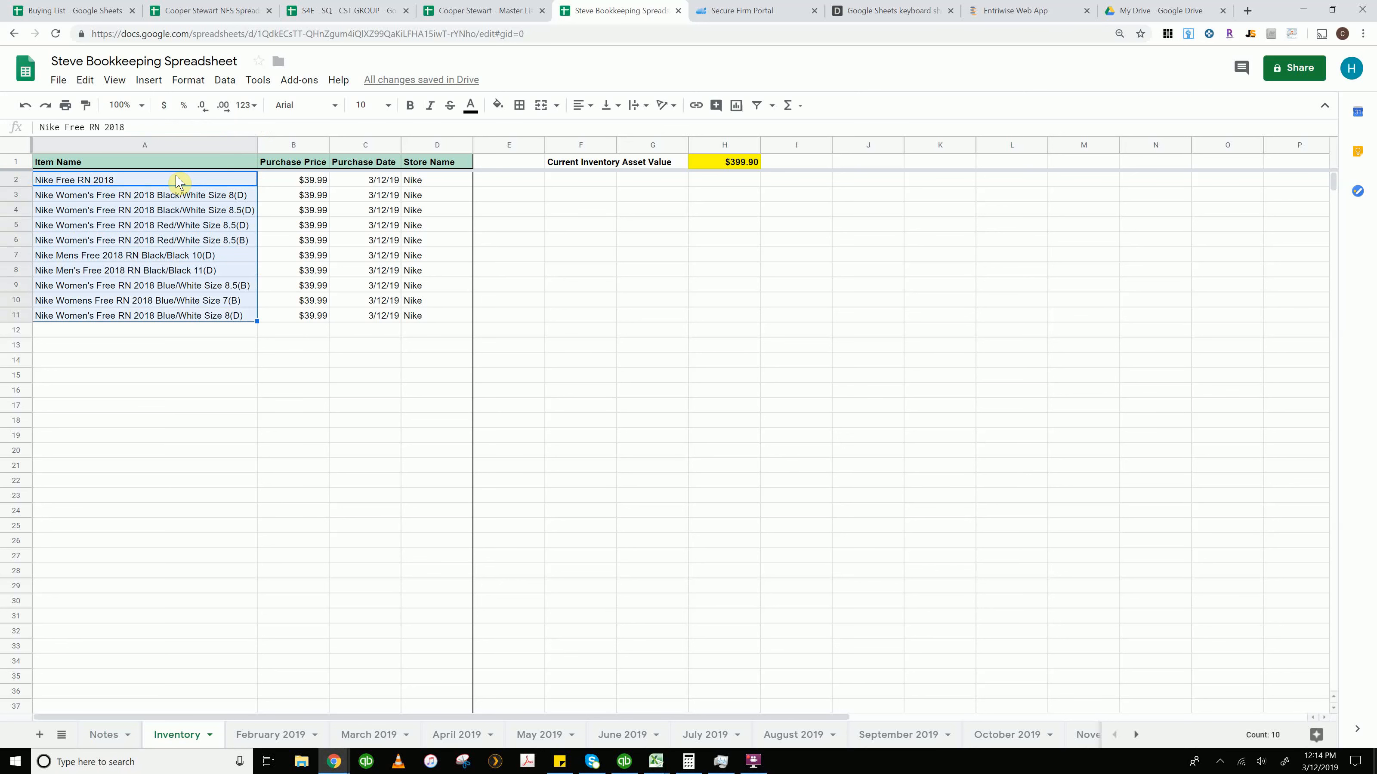
{"action": "key", "text": "ctrl+d"}
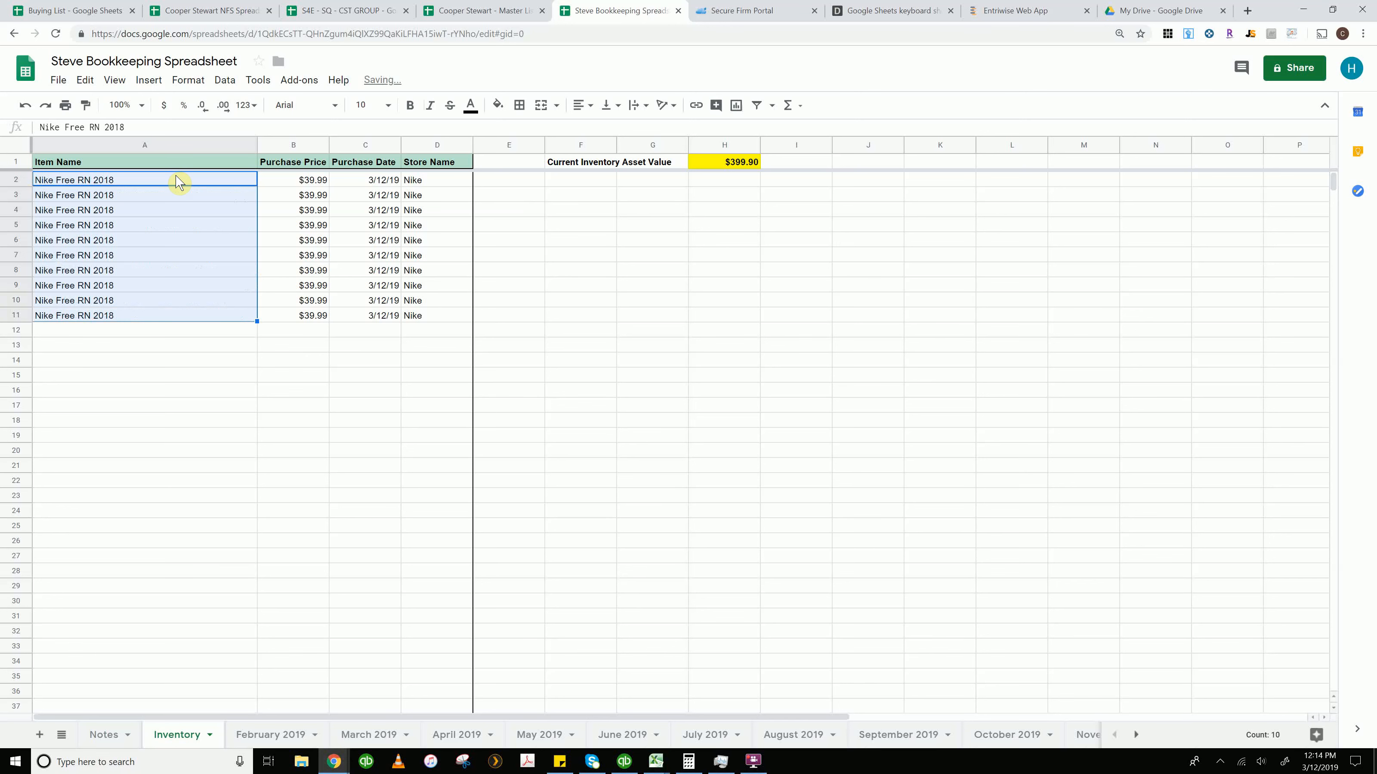
{"action": "key", "text": "Down"}
{"action": "key", "text": "Down"}
{"action": "key", "text": "Up"}
{"action": "key", "text": "Up"}
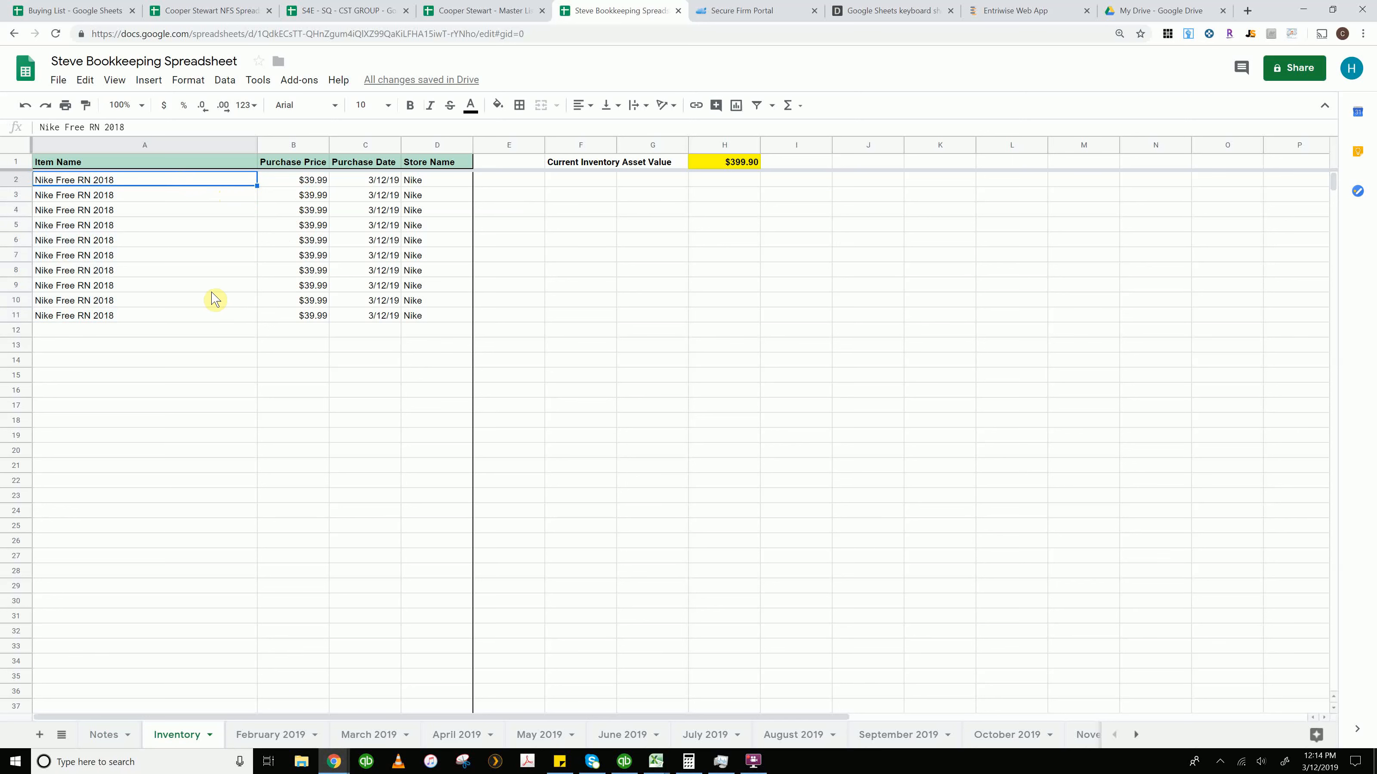
Step through the item rows to check the filled names and purchase prices
{"action": "left_click", "coordinate": [198, 316]}
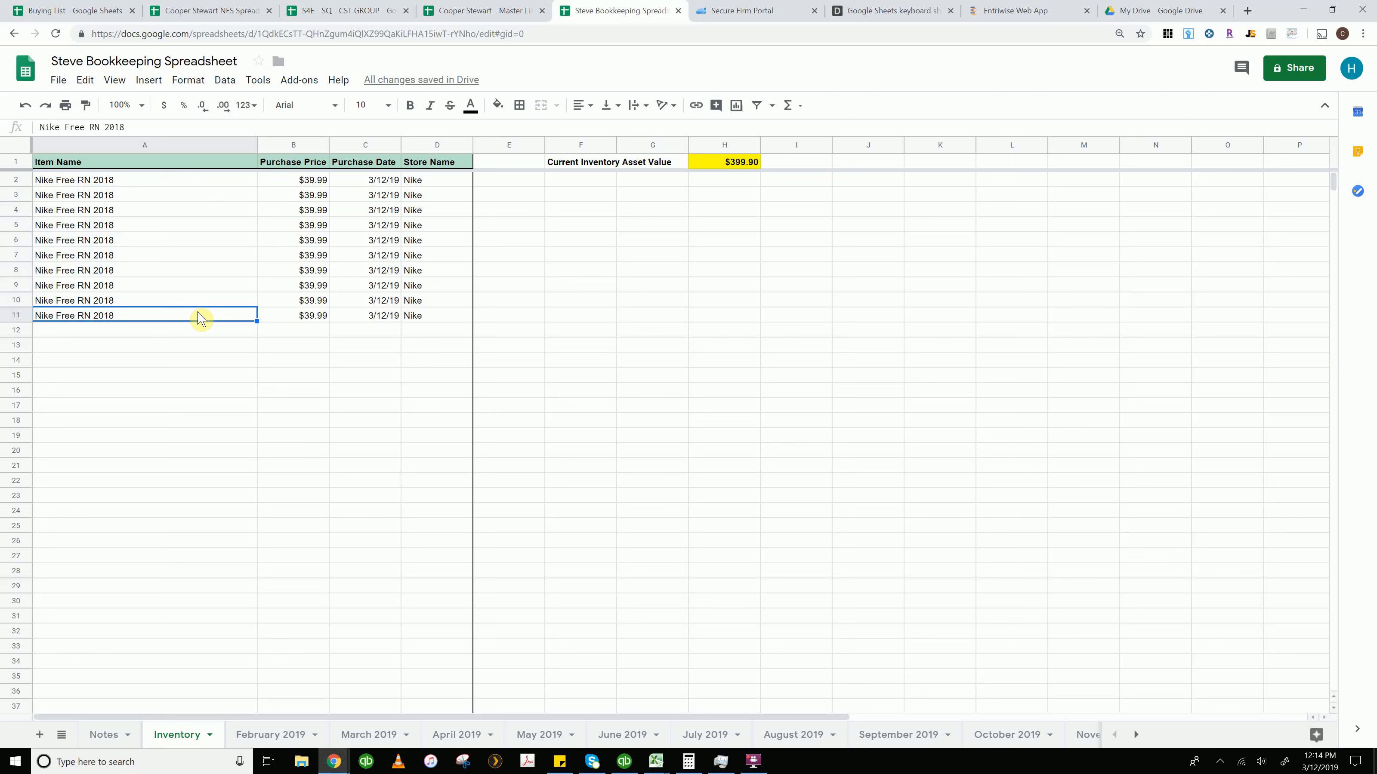
{"action": "left_click", "coordinate": [124, 181]}
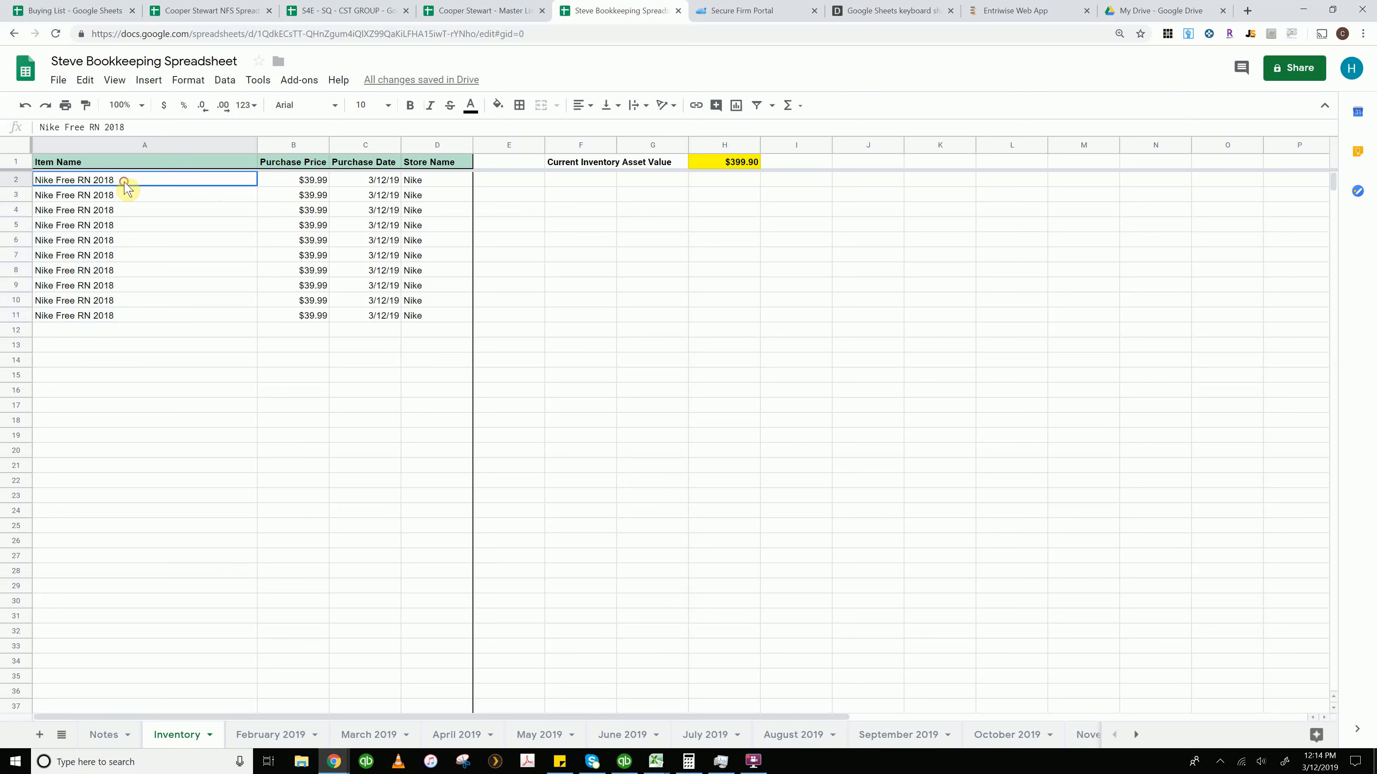
{"action": "key", "text": "Down"}
{"action": "key", "text": "Down"}
{"action": "key", "text": "Down"}
{"action": "key", "text": "Down"}
{"action": "key", "text": "Down"}
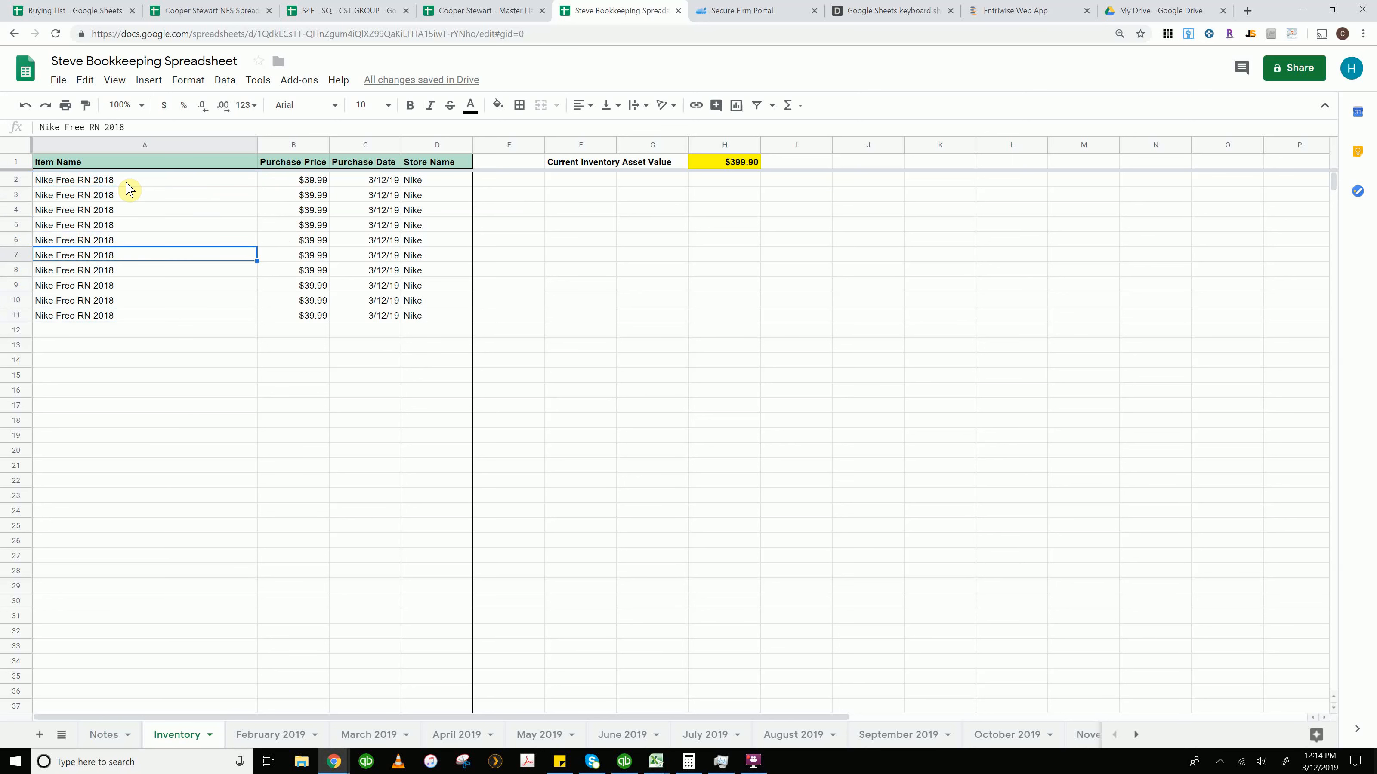
{"action": "key", "text": "Down"}
{"action": "key", "text": "Down"}
{"action": "key", "text": "Down"}
{"action": "key", "text": "Down"}
{"action": "key", "text": "Right"}
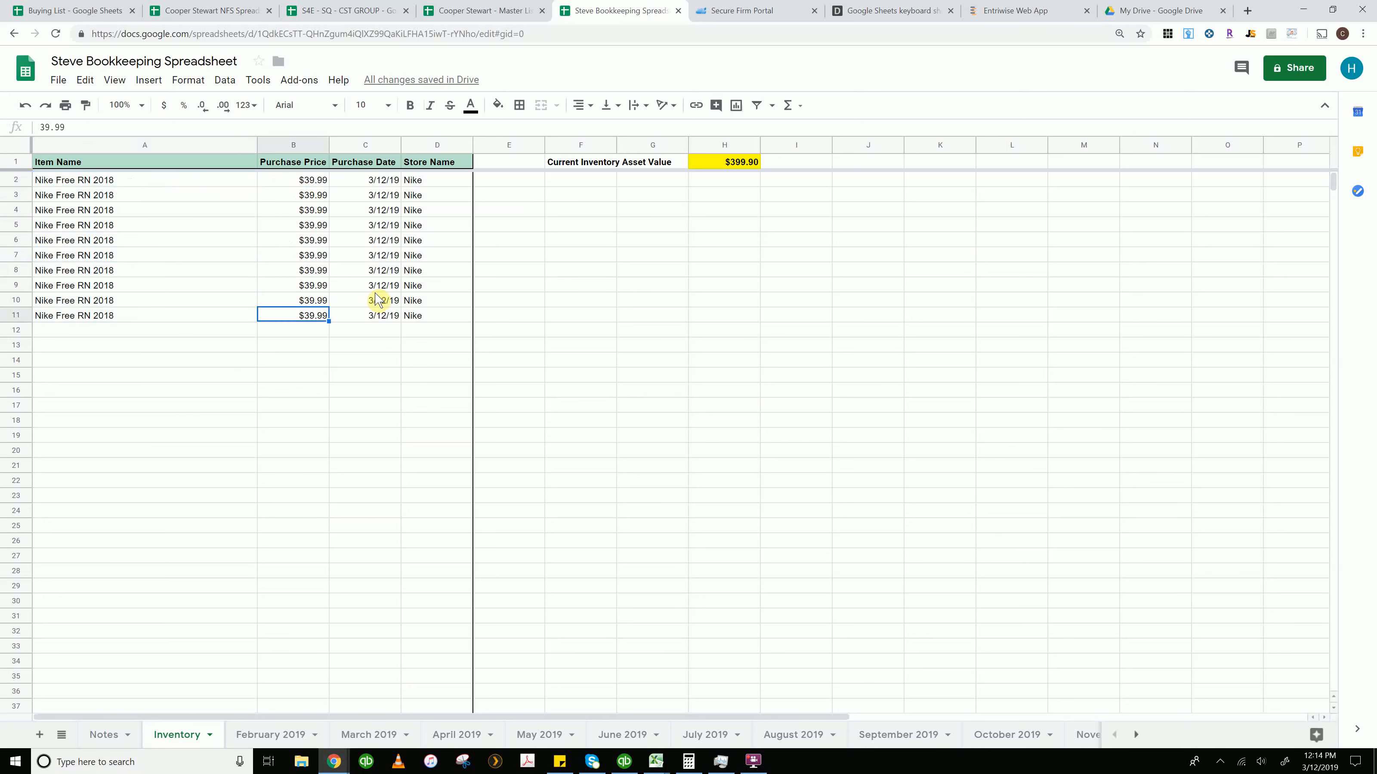
Check the inventory asset value formula and the first item's purchase date, then open the March 2019 sheet
{"action": "left_click", "coordinate": [736, 167]}
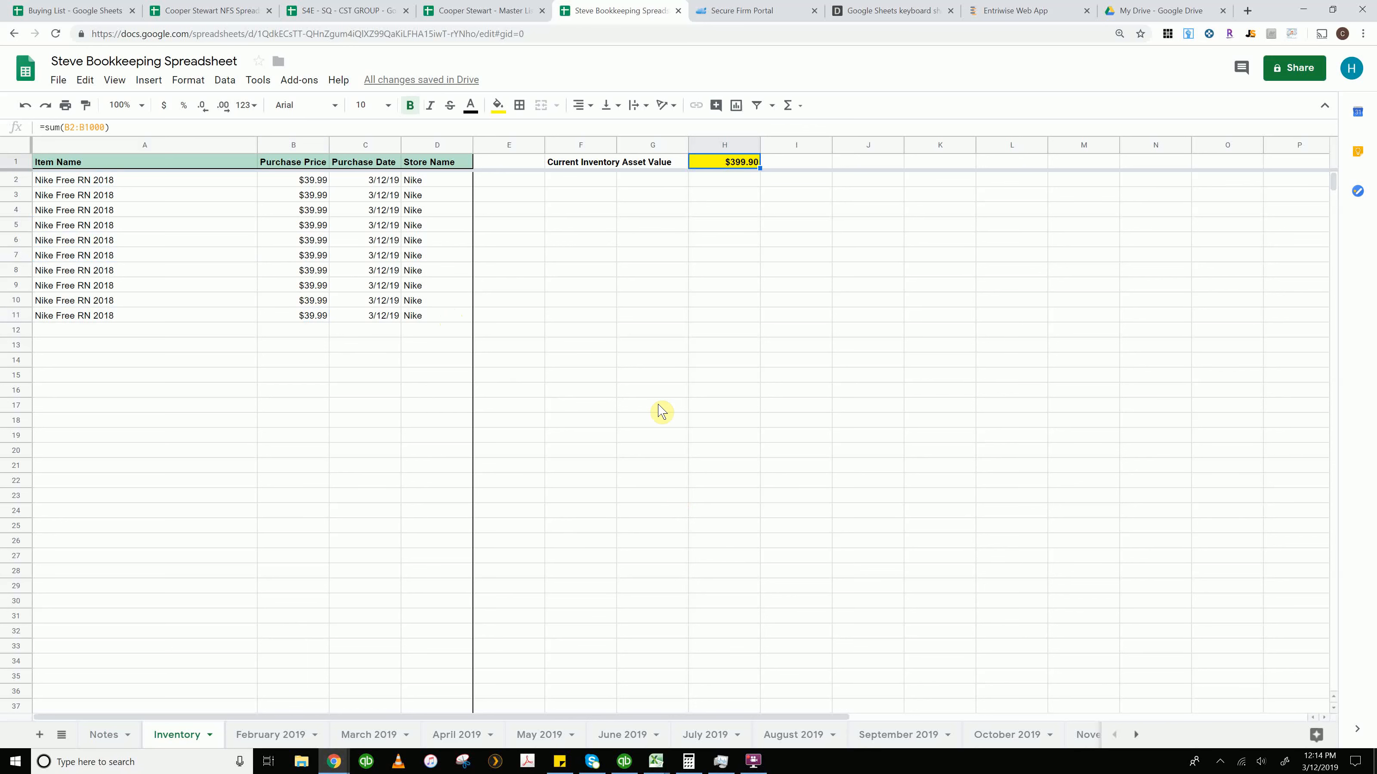
{"action": "left_click", "coordinate": [365, 185]}
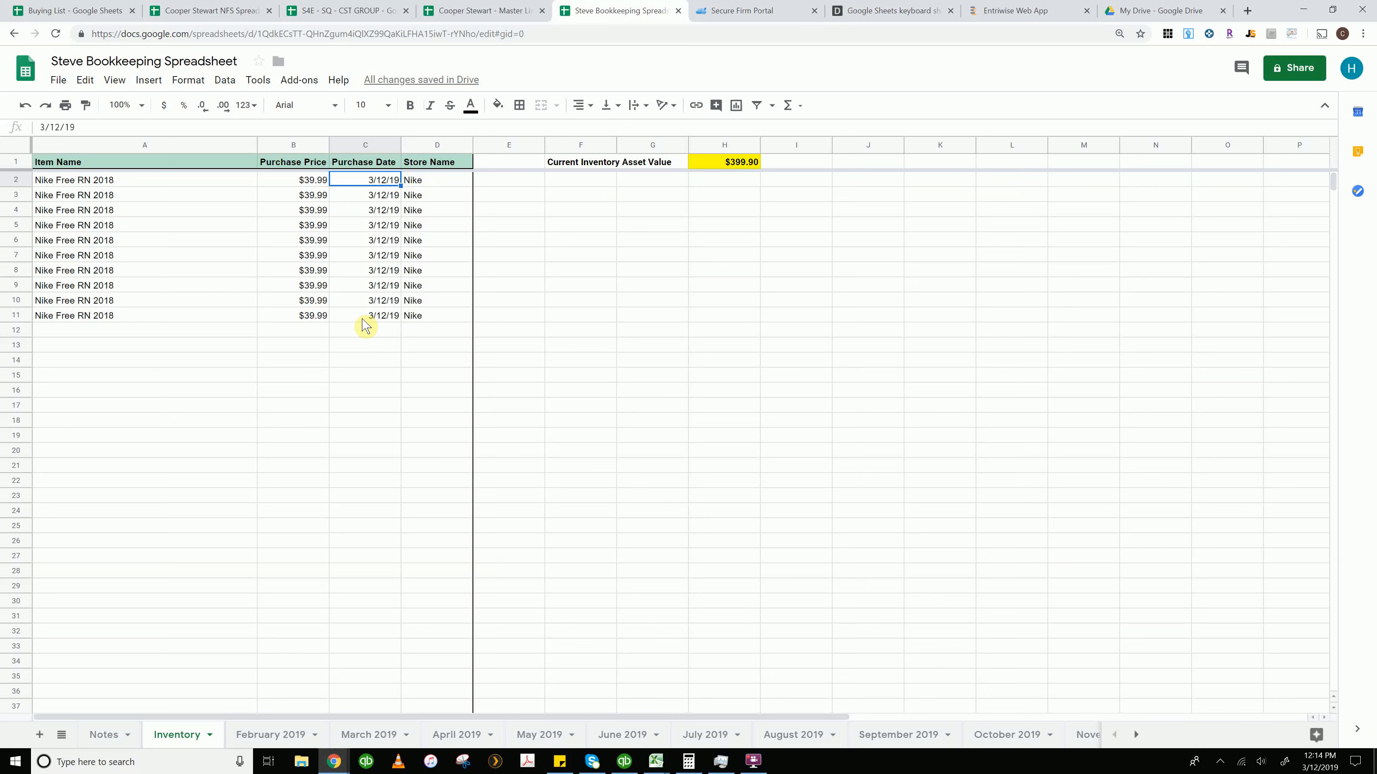
{"action": "left_click", "coordinate": [373, 736]}
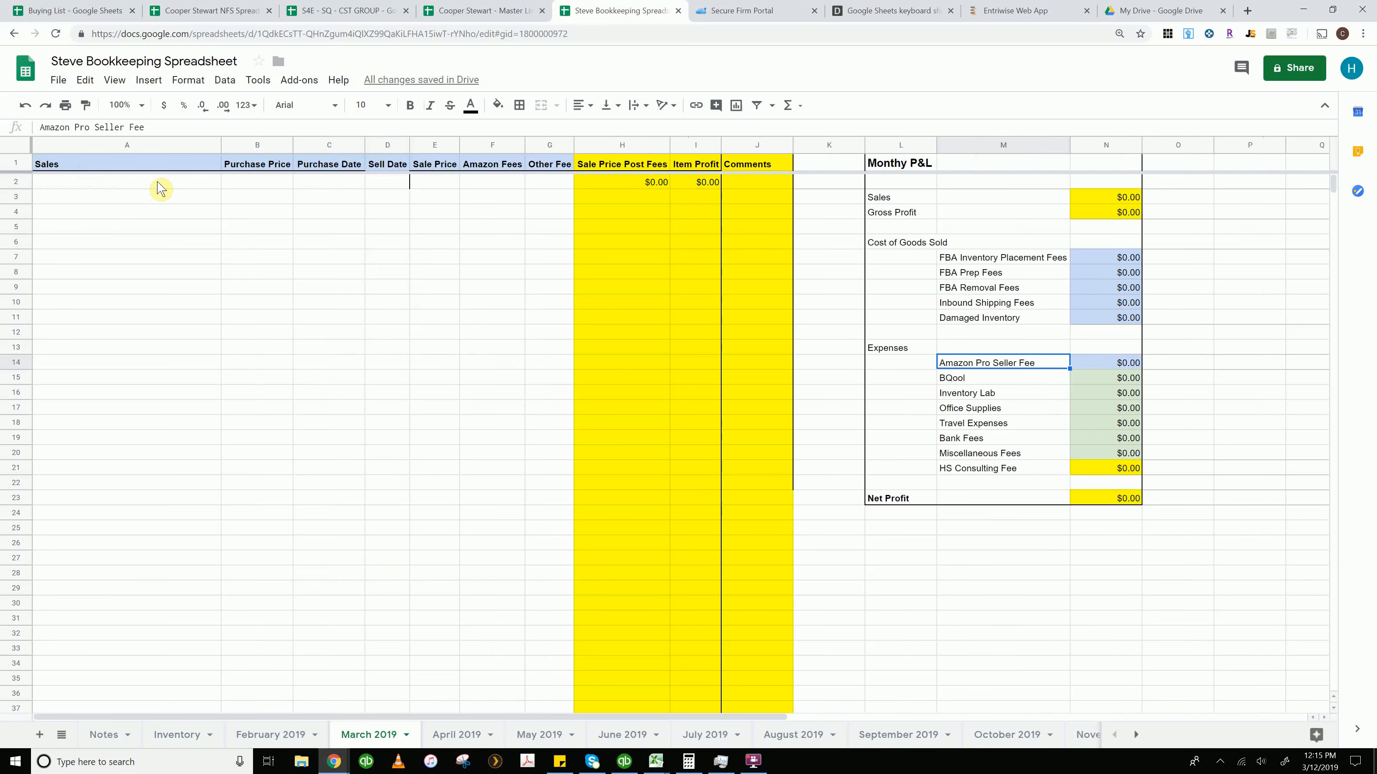
{"action": "left_click", "coordinate": [157, 182]}
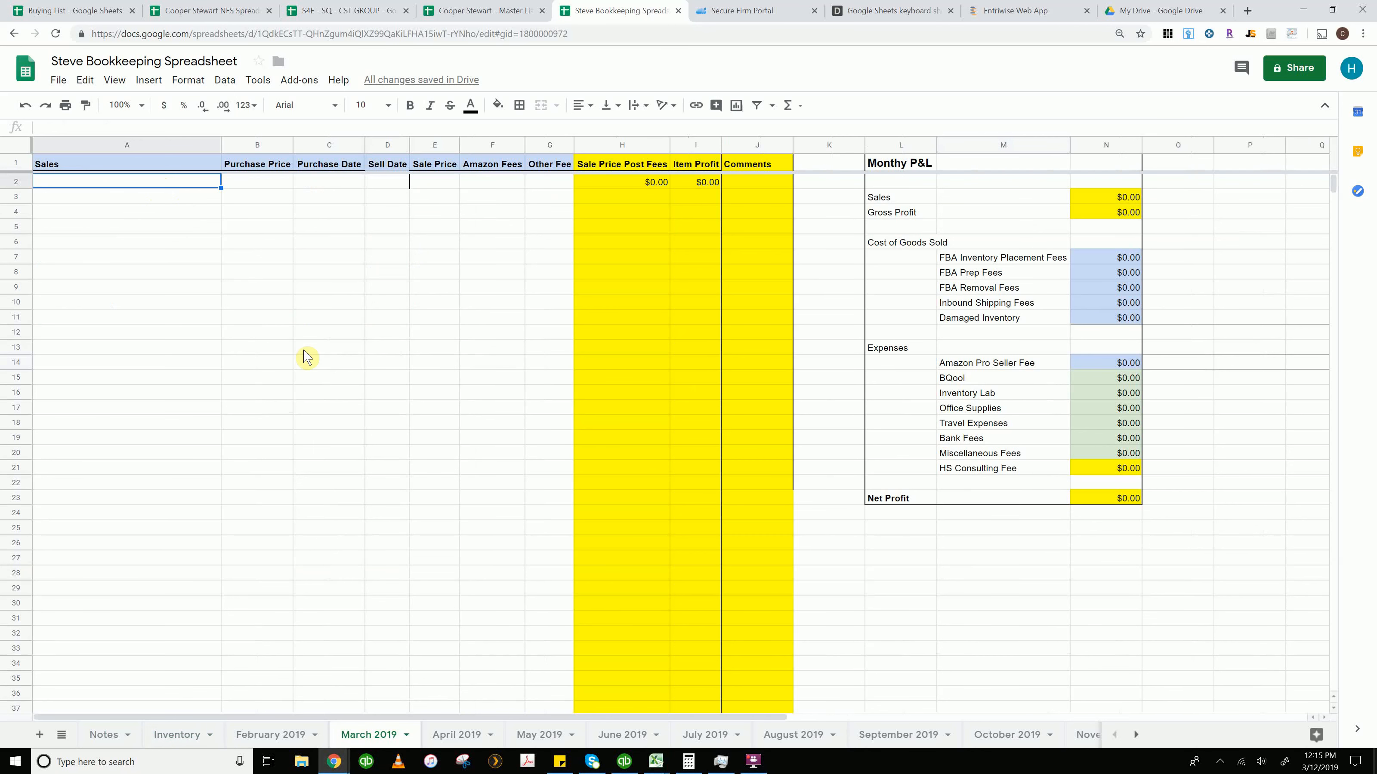
Copy the first inventory item's name, purchase price and date into the first sales row of March 2019
{"action": "left_click", "coordinate": [179, 735]}
{"action": "left_click_drag", "start_coordinate": [138, 181], "coordinate": [388, 179]}
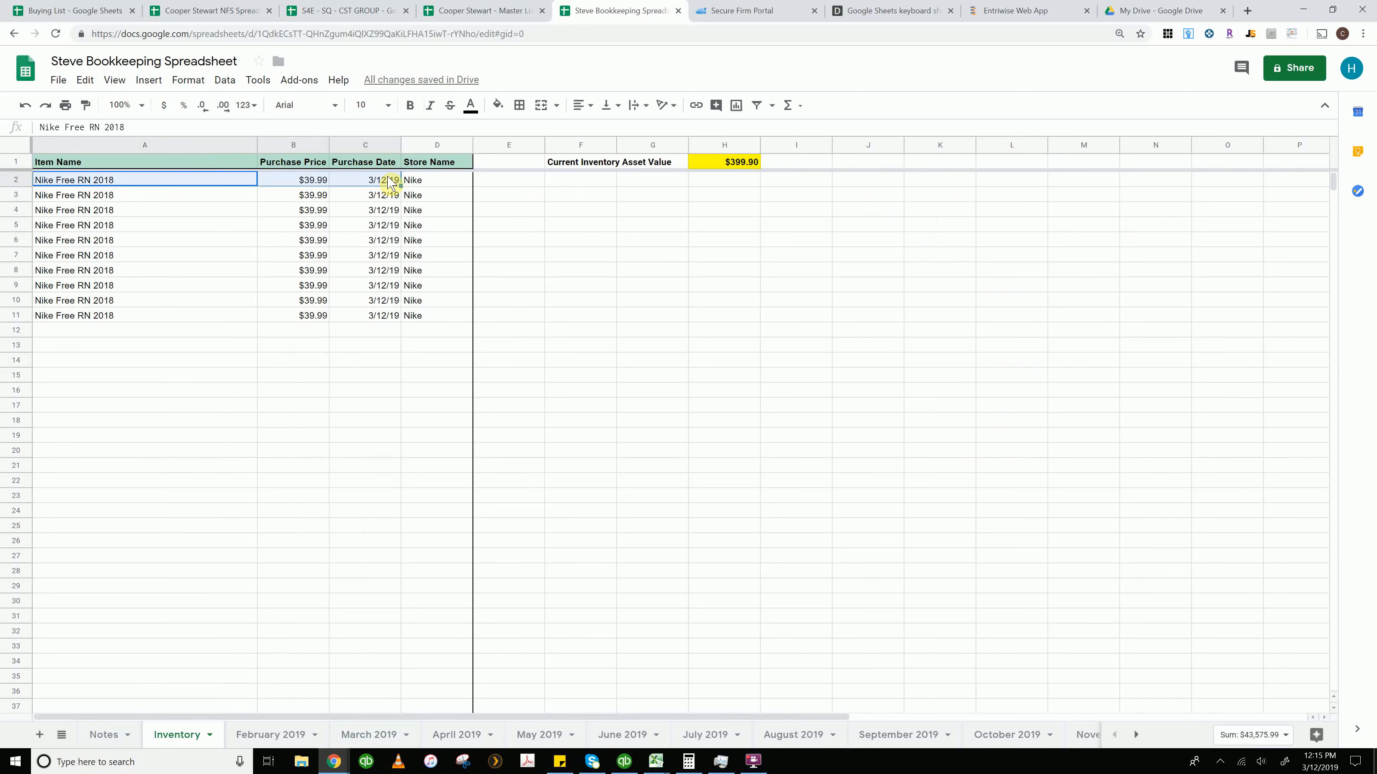
{"action": "key", "text": "ctrl+c"}
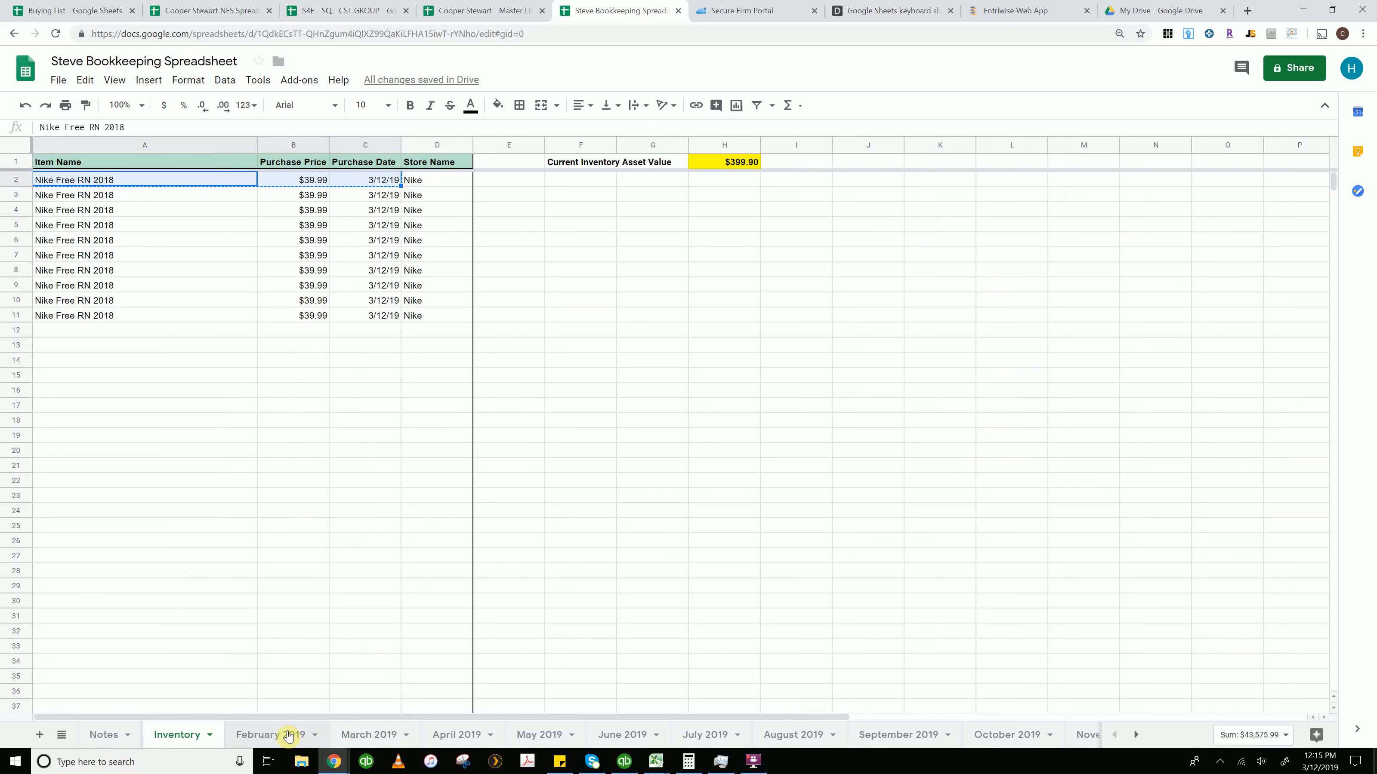
{"action": "left_click", "coordinate": [367, 735]}
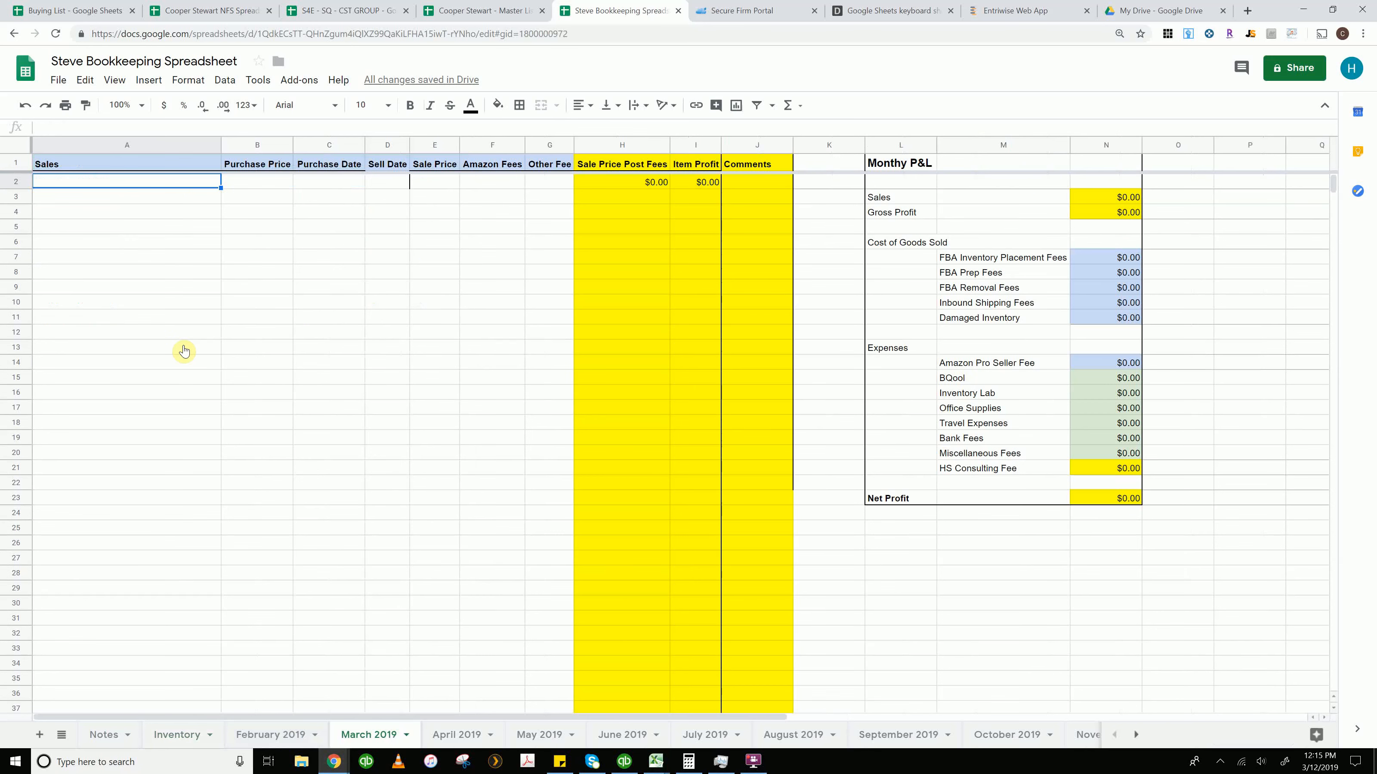
{"action": "key", "text": "ctrl+v"}
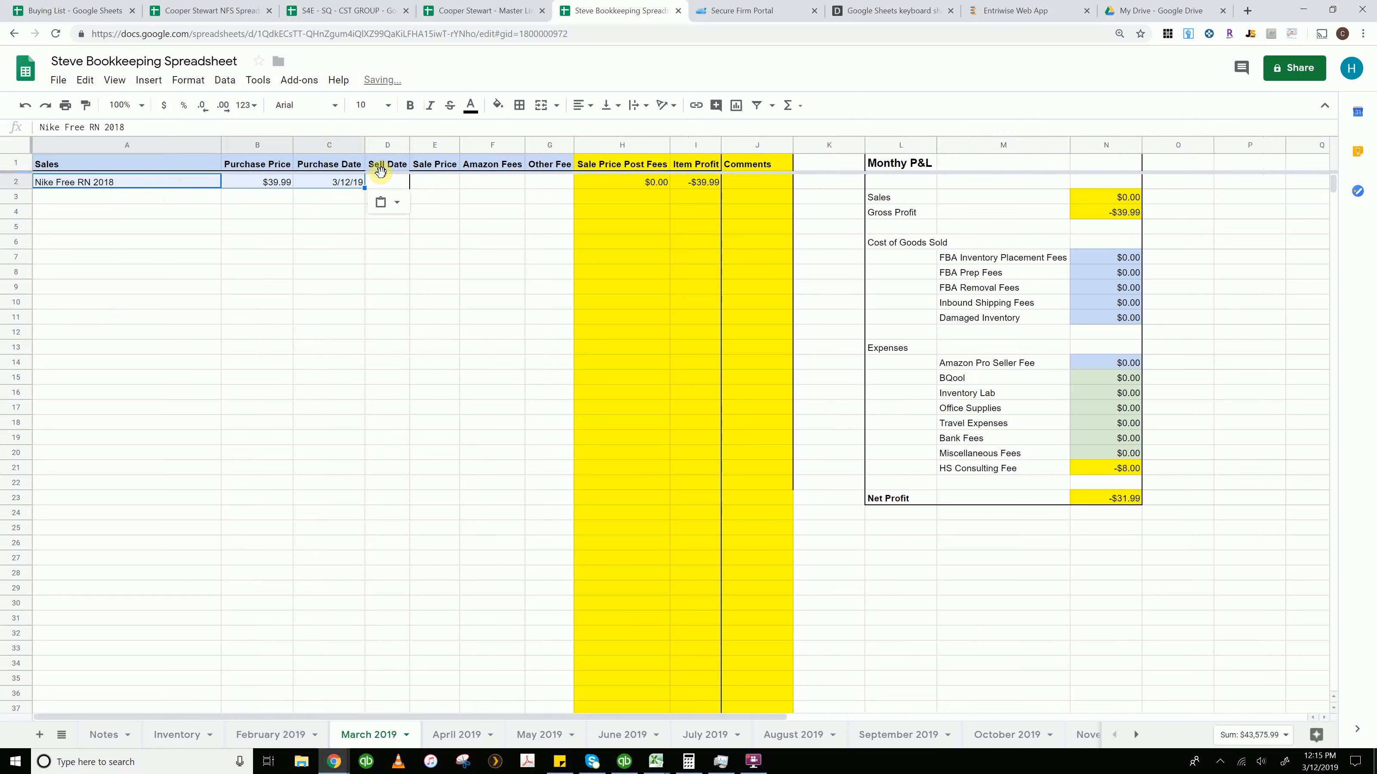
Record the sale with sell date 3/20/19, sale price 60, Amazon fees 7 and other fee 0
{"action": "left_click", "coordinate": [382, 180]}
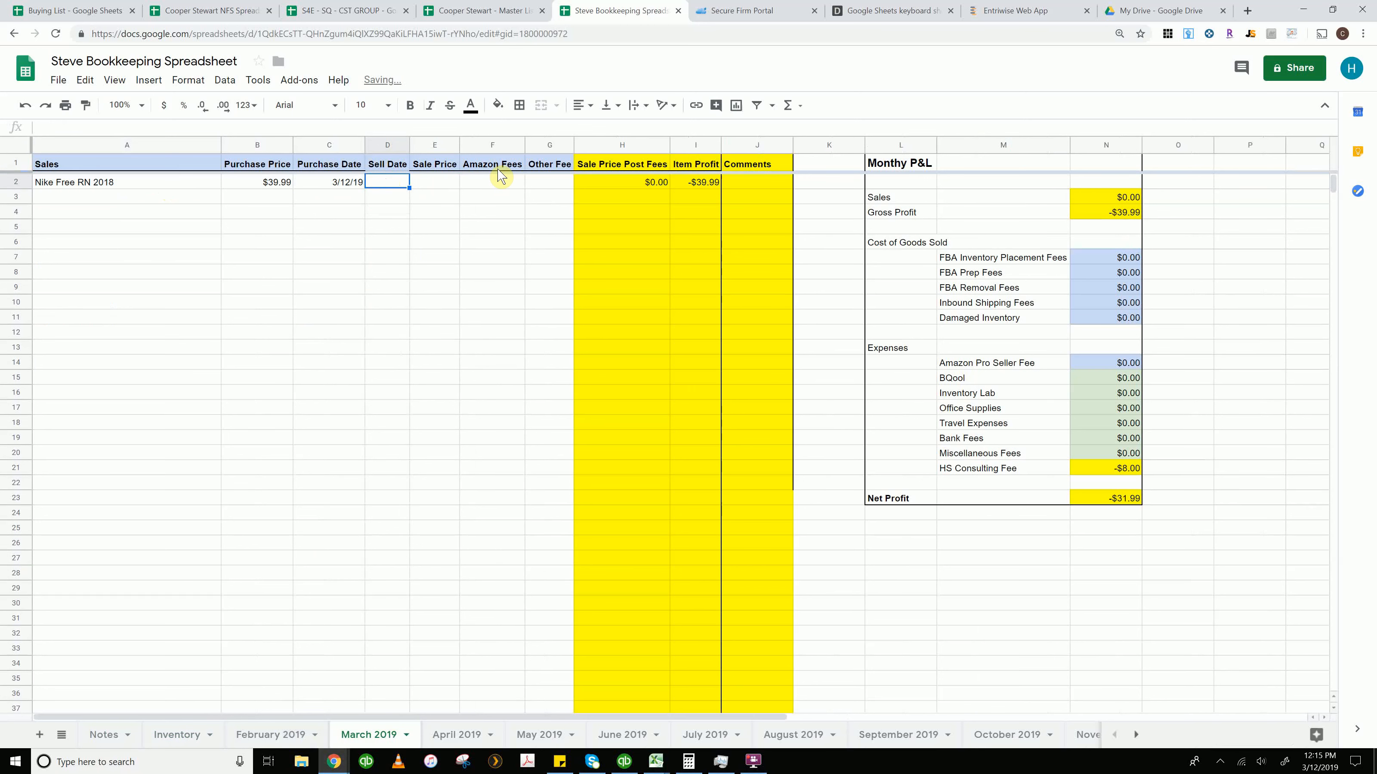
{"action": "type", "text": "3/20"}
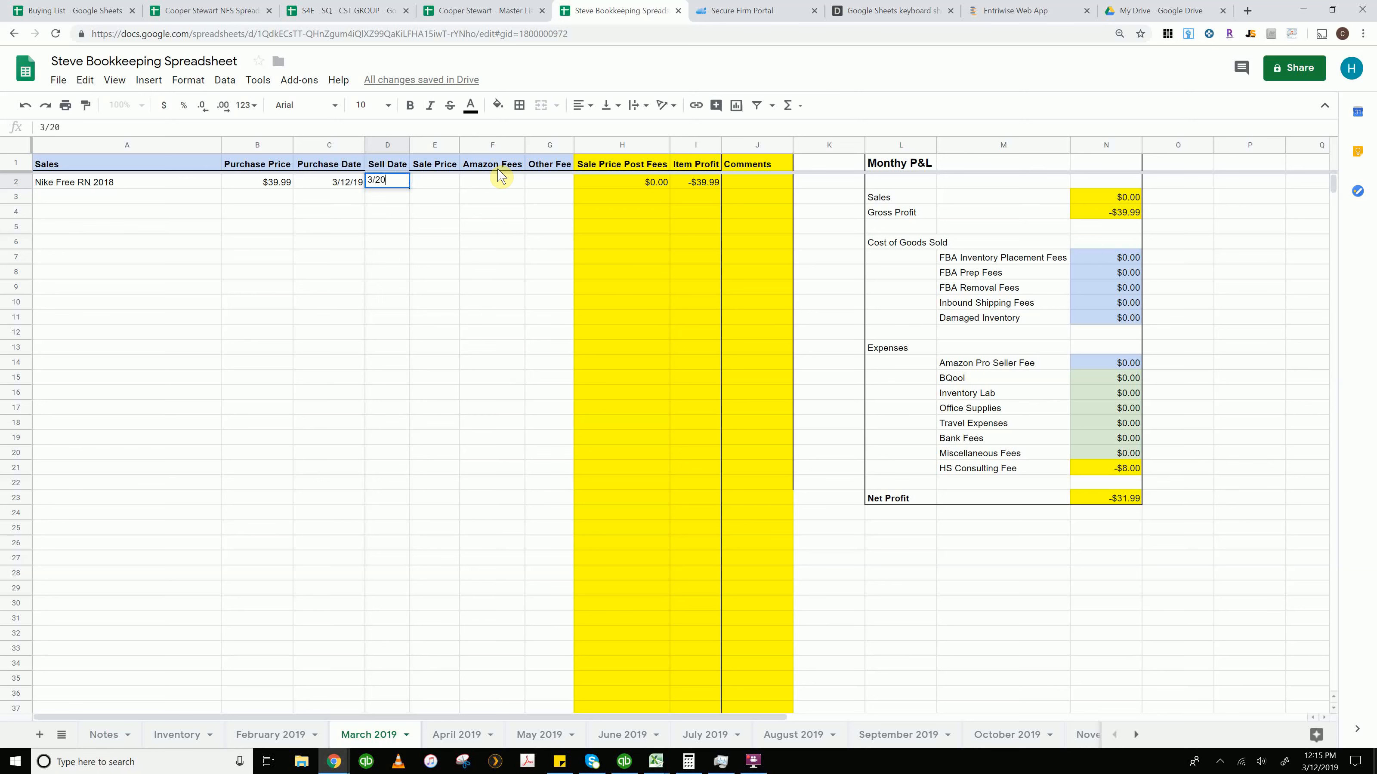
{"action": "type", "text": "/19"}
{"action": "key", "text": "Tab"}
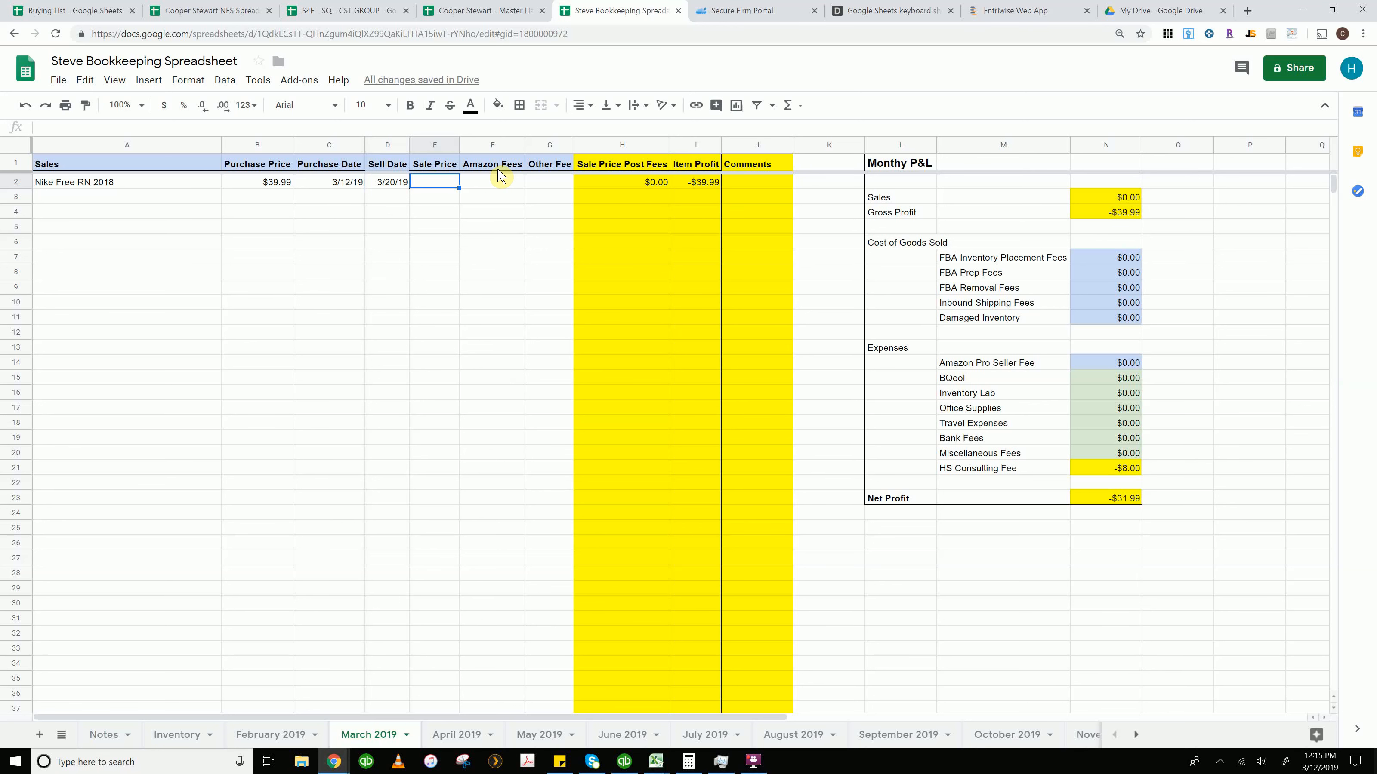
{"action": "type", "text": "60"}
{"action": "key", "text": "Tab"}
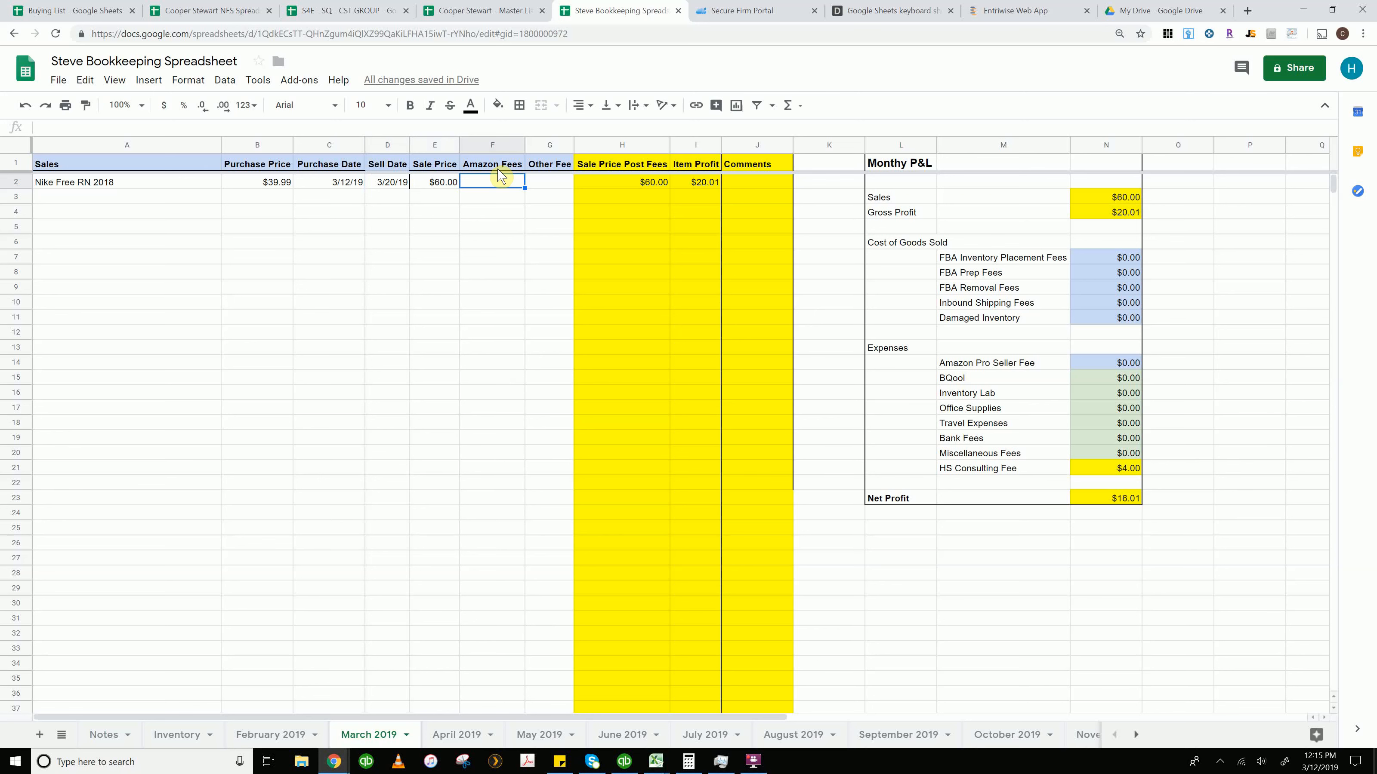
{"action": "type", "text": "7"}
{"action": "key", "text": "Tab"}
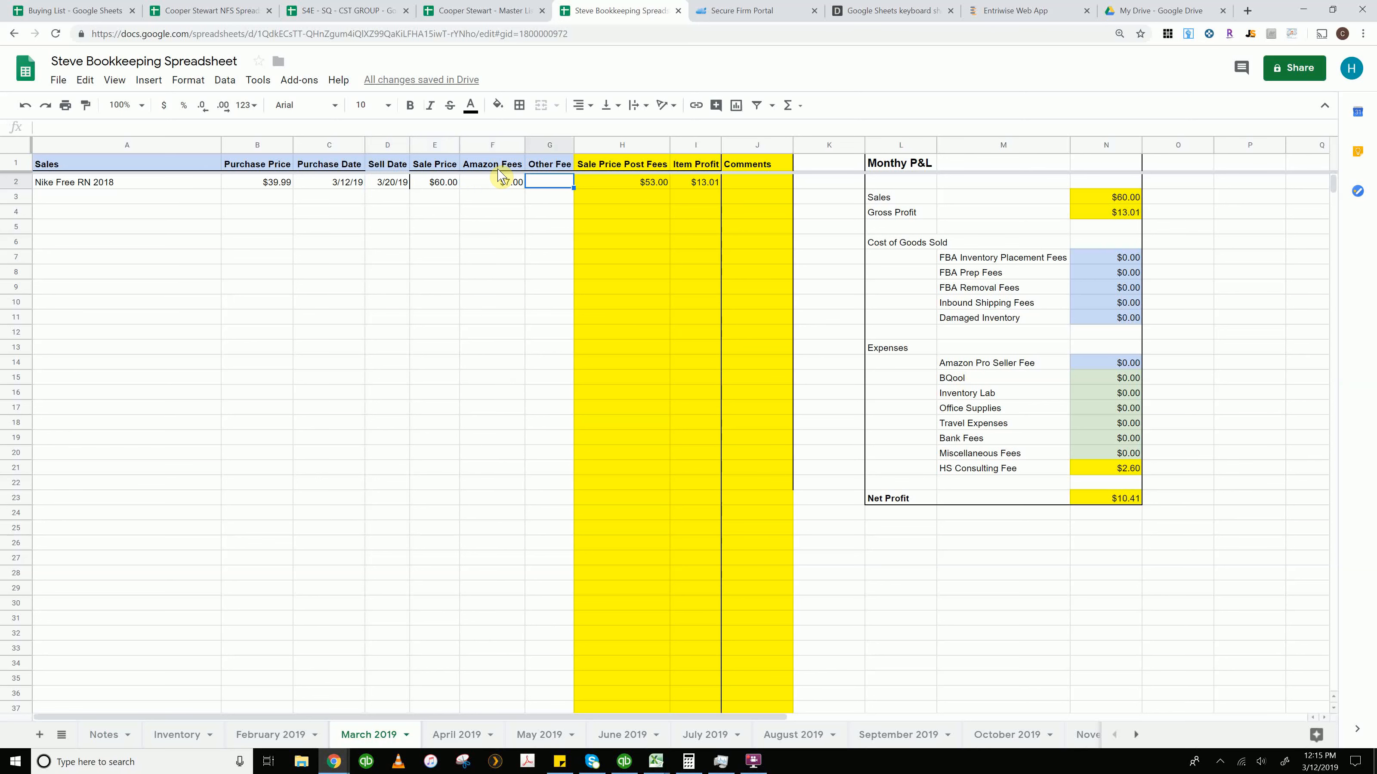
{"action": "type", "text": "0"}
{"action": "key", "text": "Tab"}
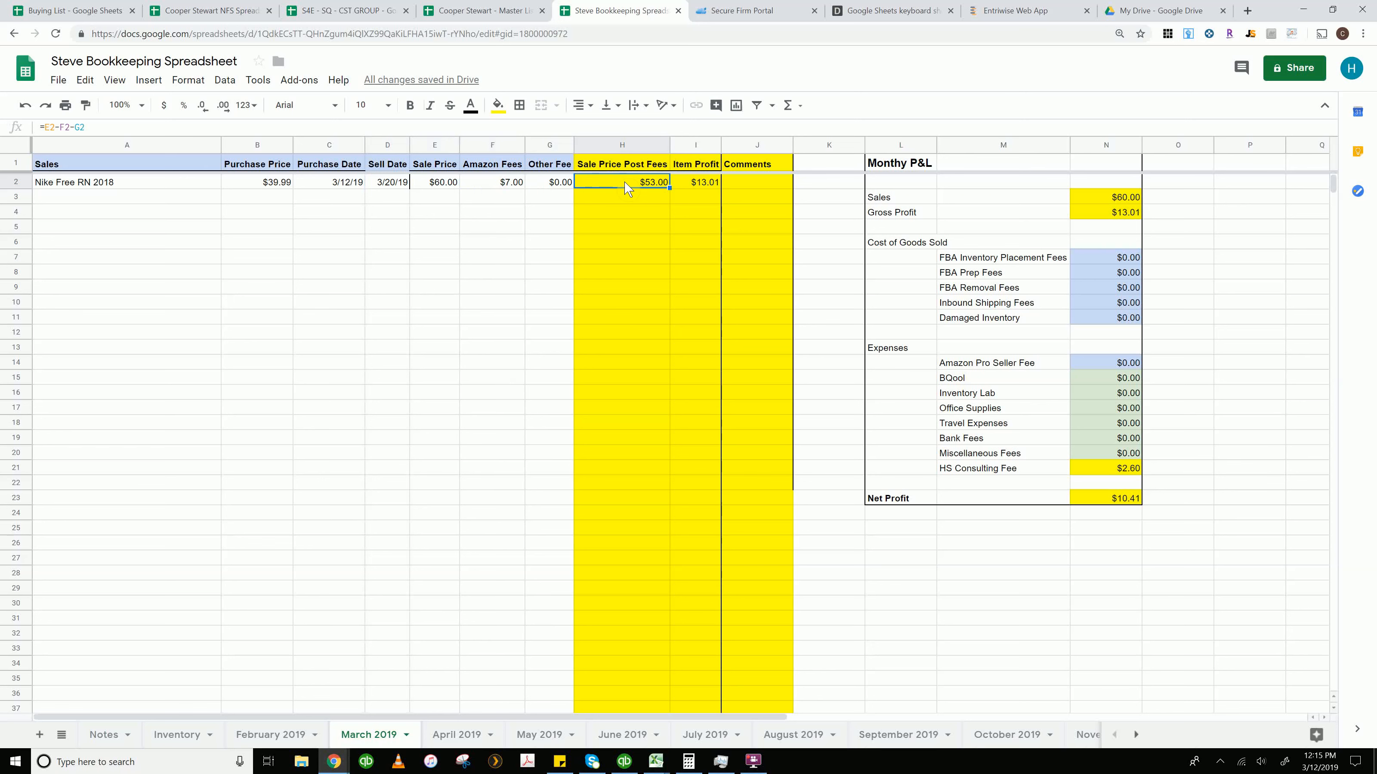
Inspect the Item Profit formula and the Monthly P&L Sales and Gross Profit formulas
{"action": "left_click", "coordinate": [698, 185]}
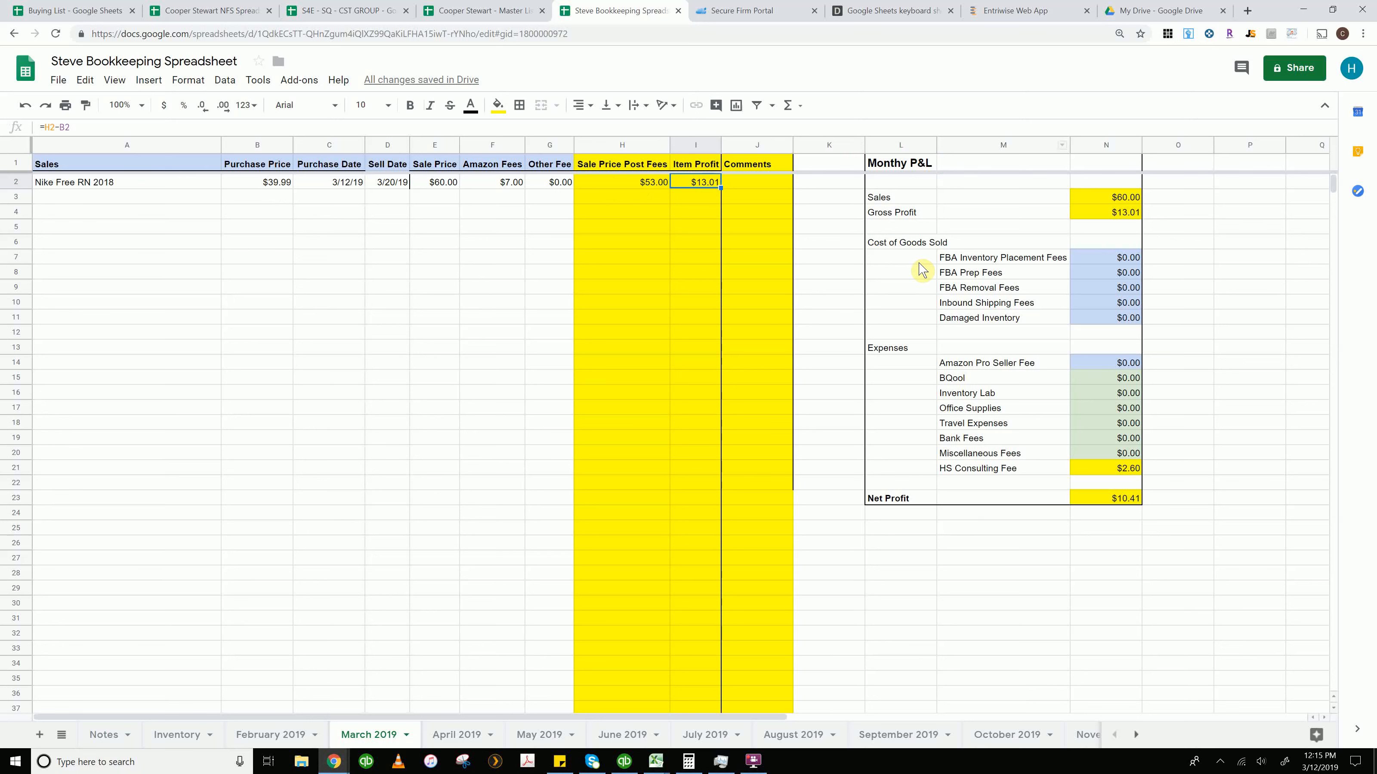
{"action": "left_click", "coordinate": [1103, 198]}
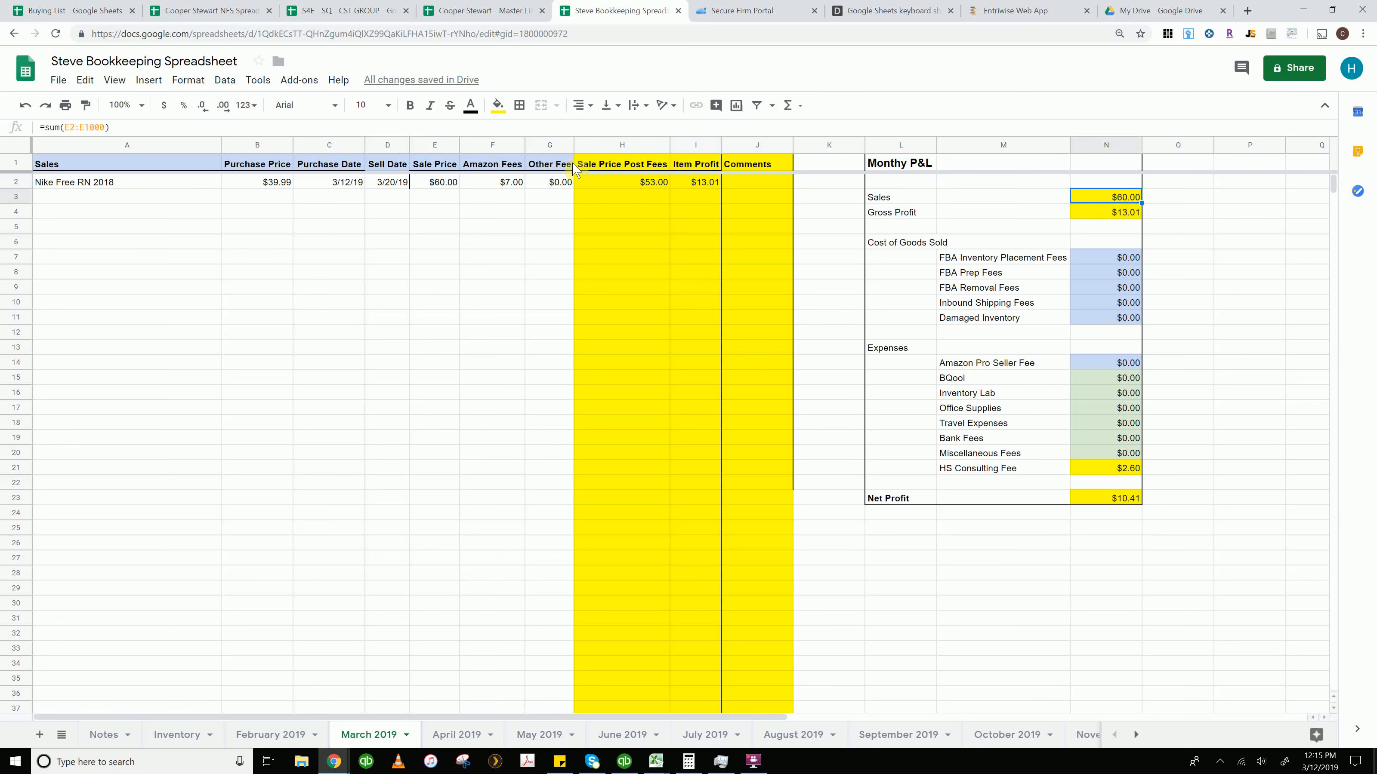
{"action": "left_click", "coordinate": [441, 184]}
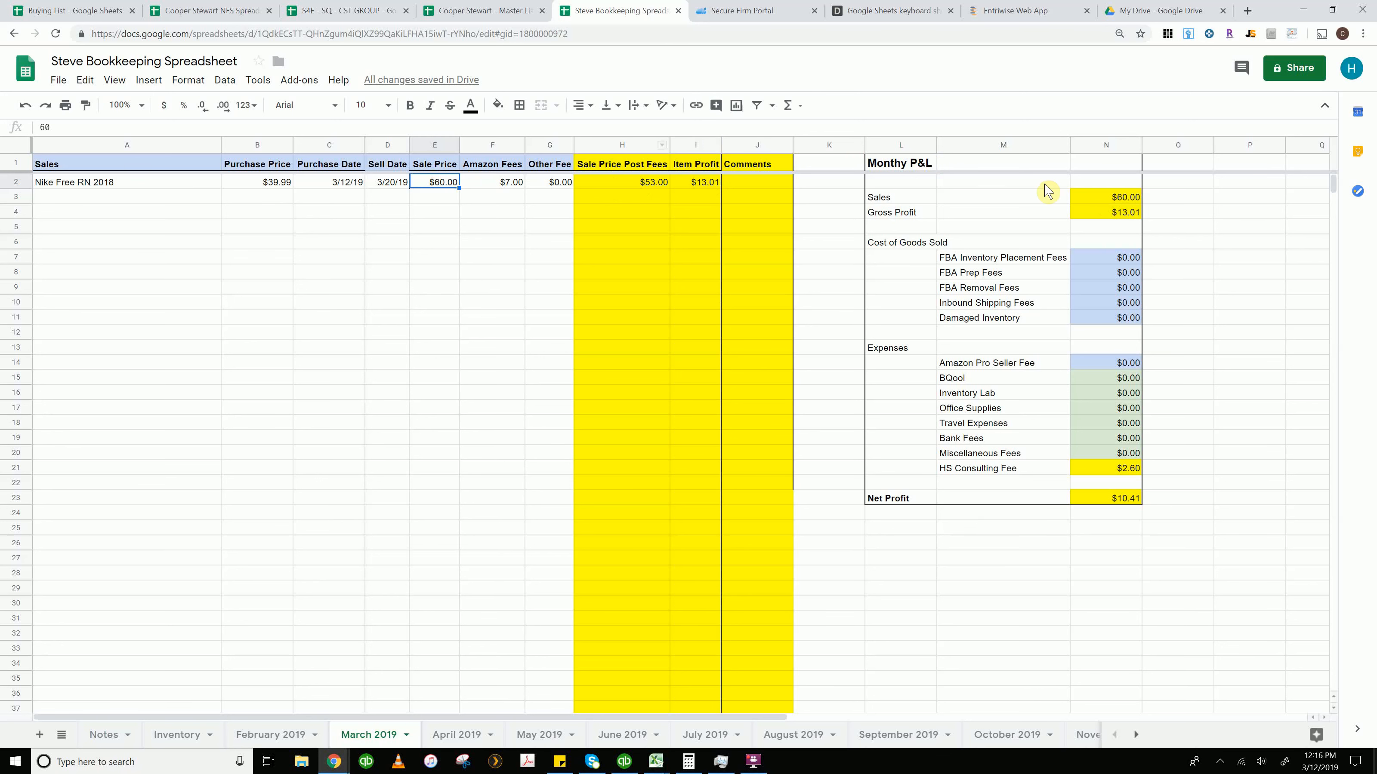
{"action": "left_click", "coordinate": [1110, 196]}
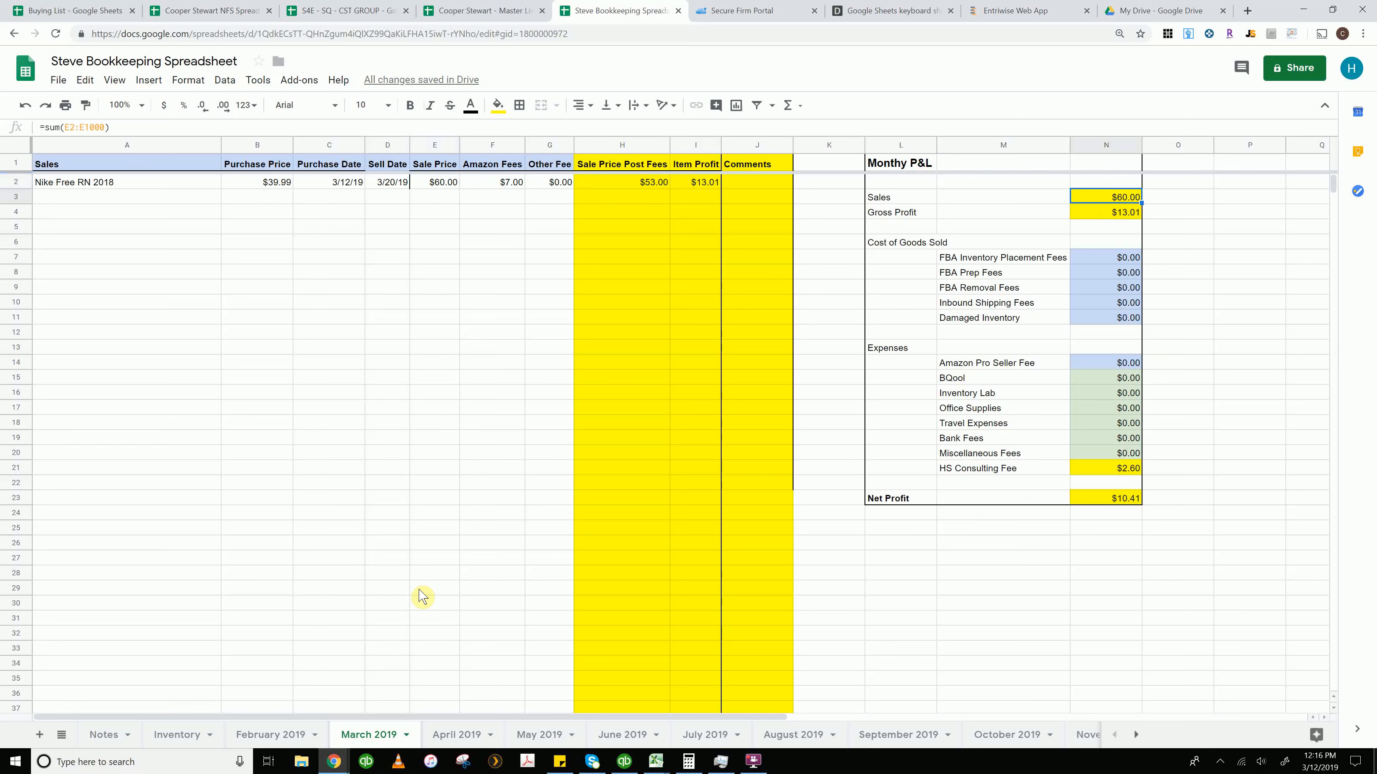
{"action": "left_click", "coordinate": [1108, 216]}
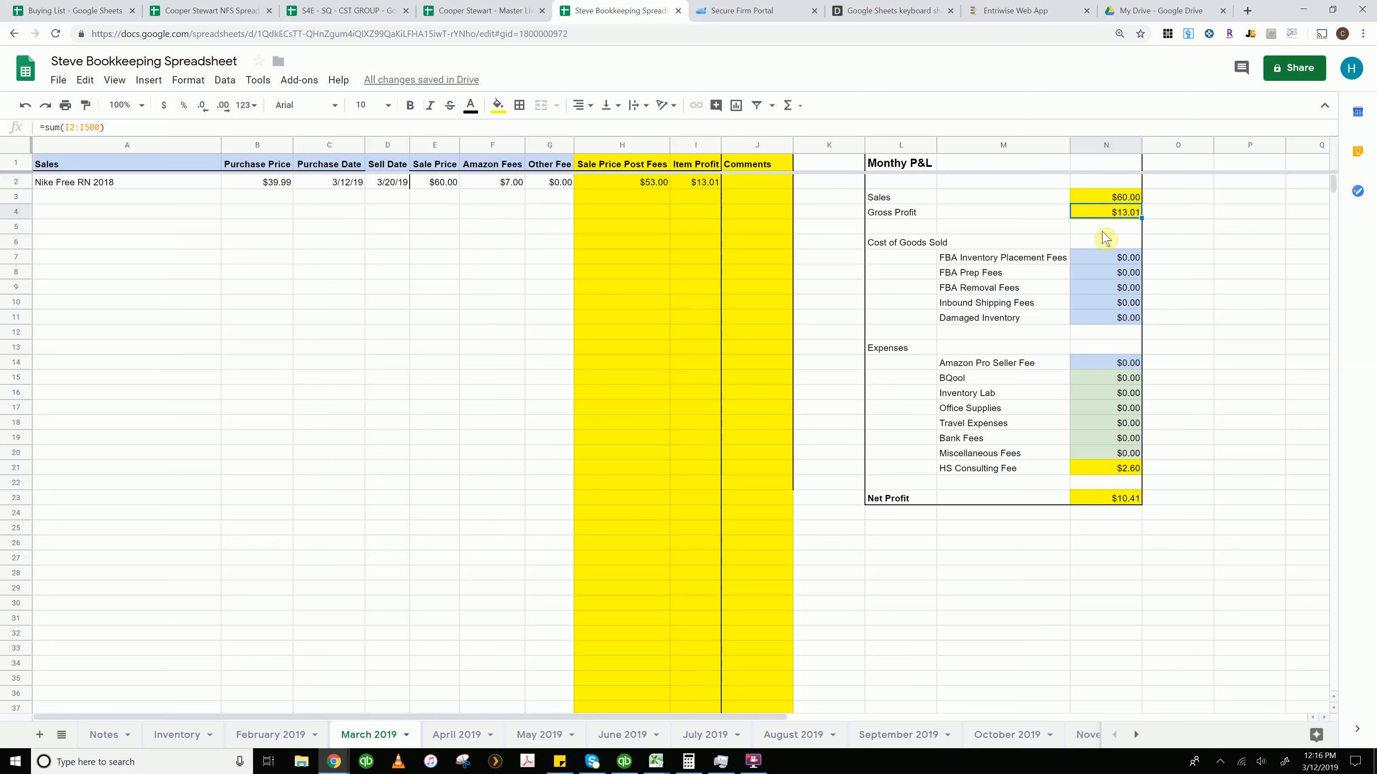
Step through the Monthly P&L cost of goods sold and expense rows, including the HS Consulting Fee formula
{"action": "left_click", "coordinate": [1091, 255]}
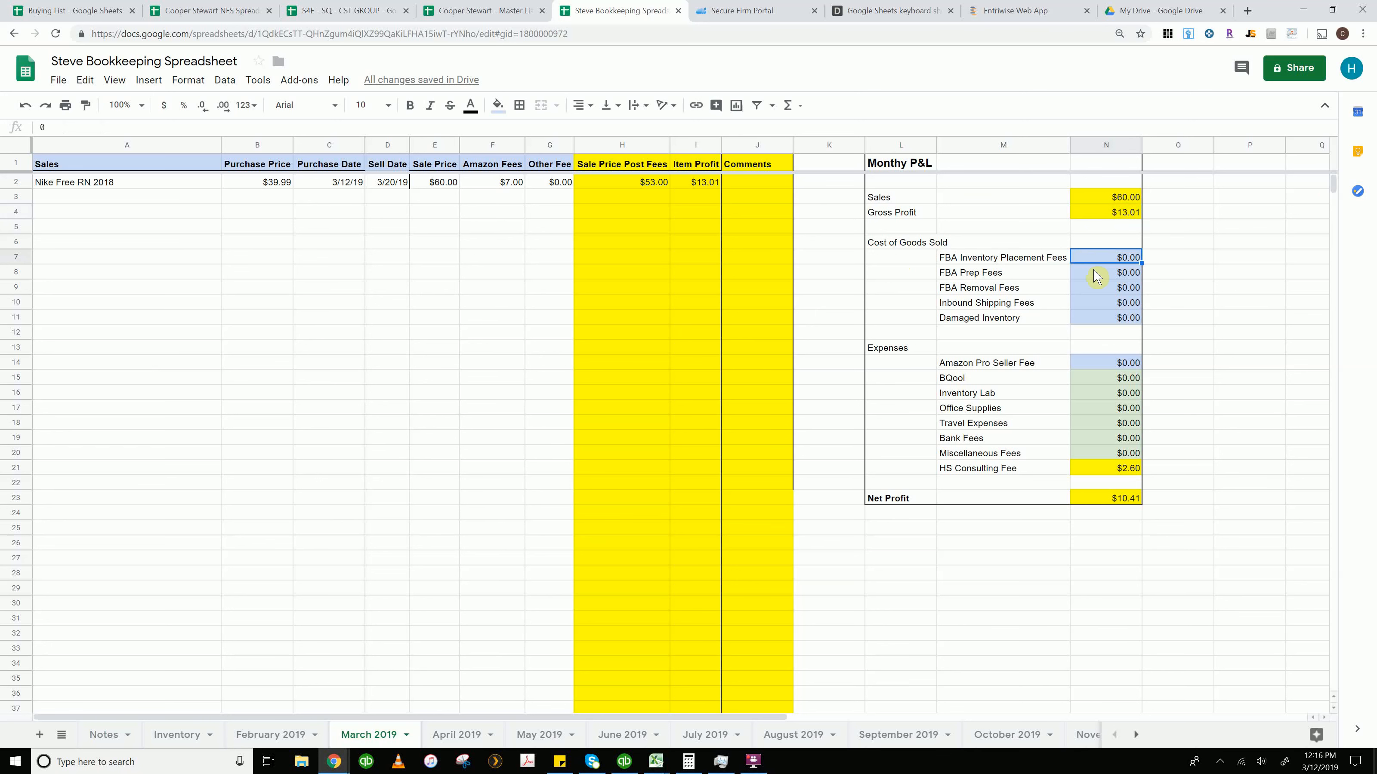
{"action": "left_click", "coordinate": [1111, 320]}
{"action": "left_click", "coordinate": [1108, 303]}
{"action": "left_click", "coordinate": [1103, 288]}
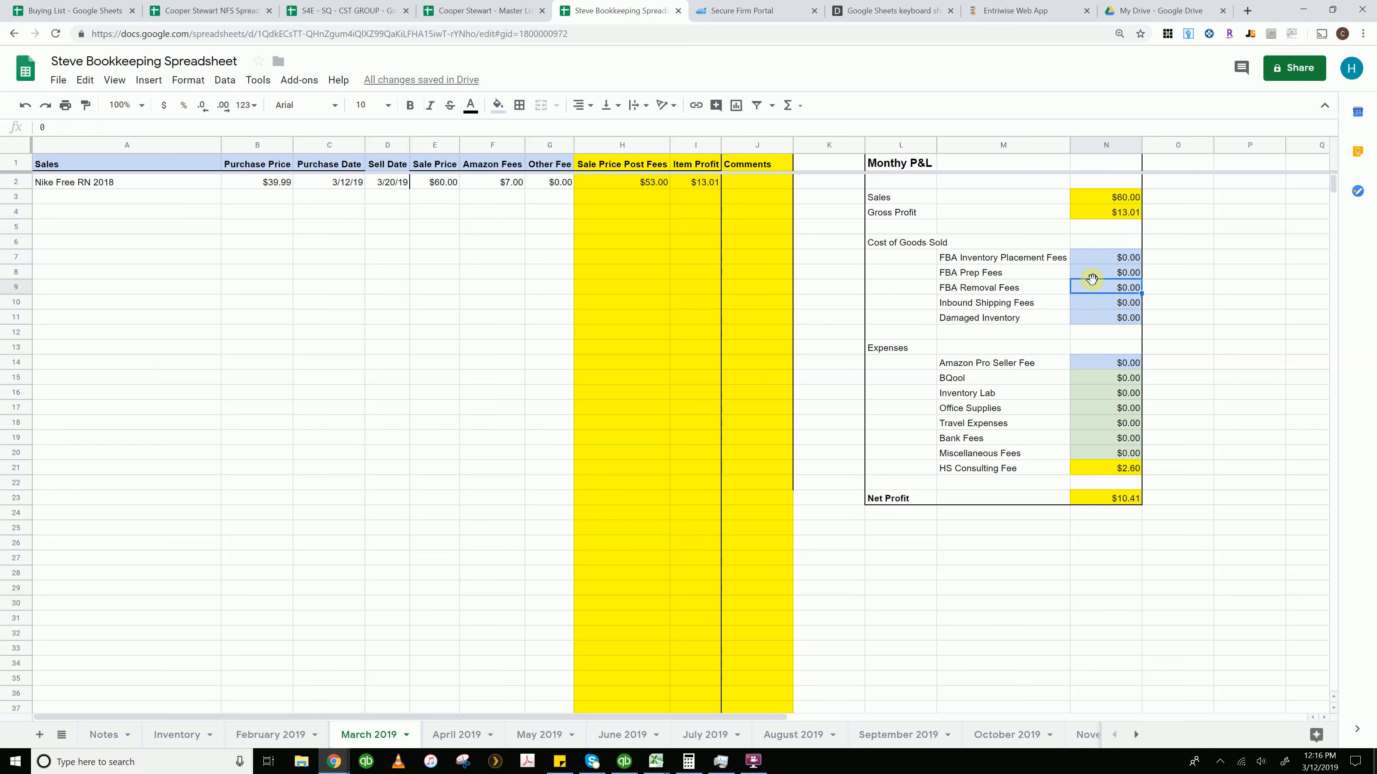
{"action": "left_click", "coordinate": [1100, 272]}
{"action": "left_click", "coordinate": [1099, 258]}
{"action": "left_click", "coordinate": [1099, 289]}
{"action": "left_click", "coordinate": [1099, 303]}
{"action": "left_click", "coordinate": [1096, 314]}
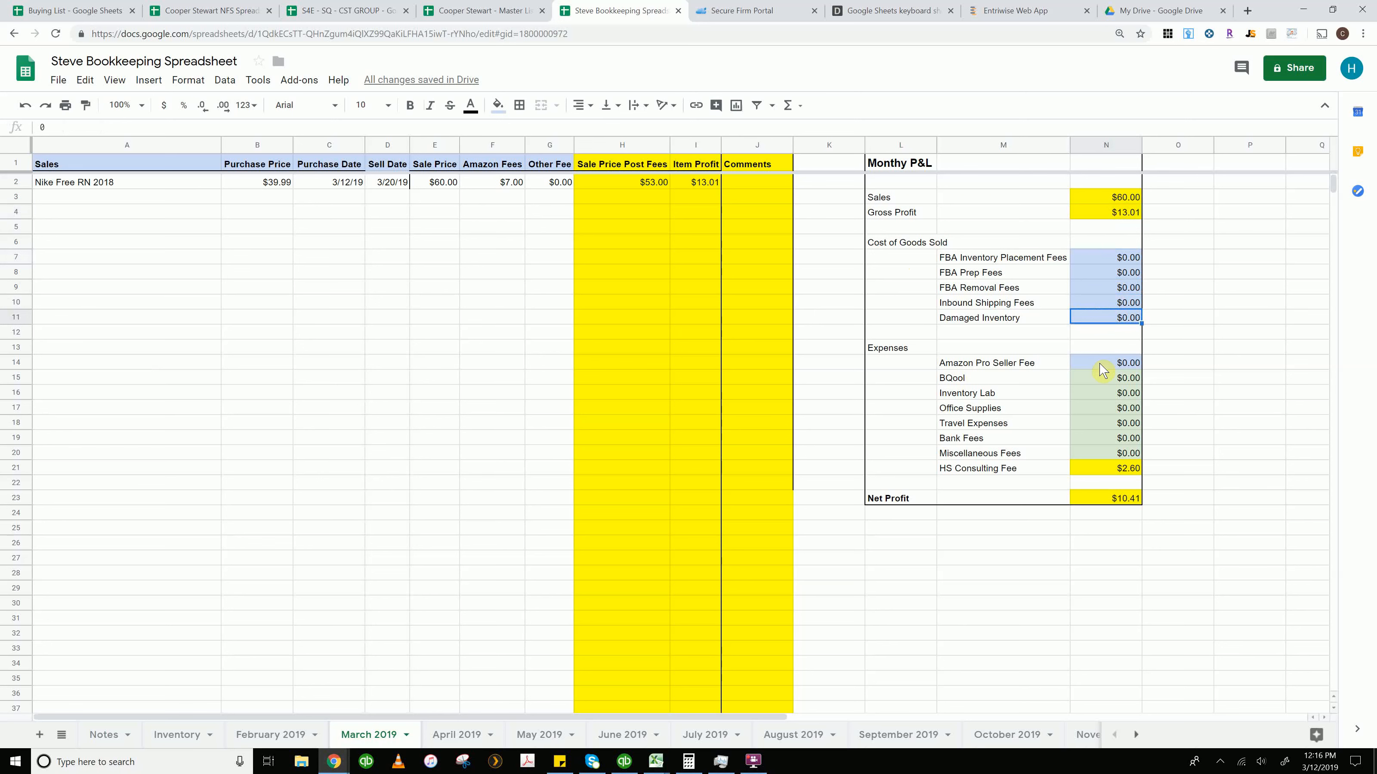
{"action": "left_click", "coordinate": [1100, 378]}
{"action": "left_click", "coordinate": [1094, 397]}
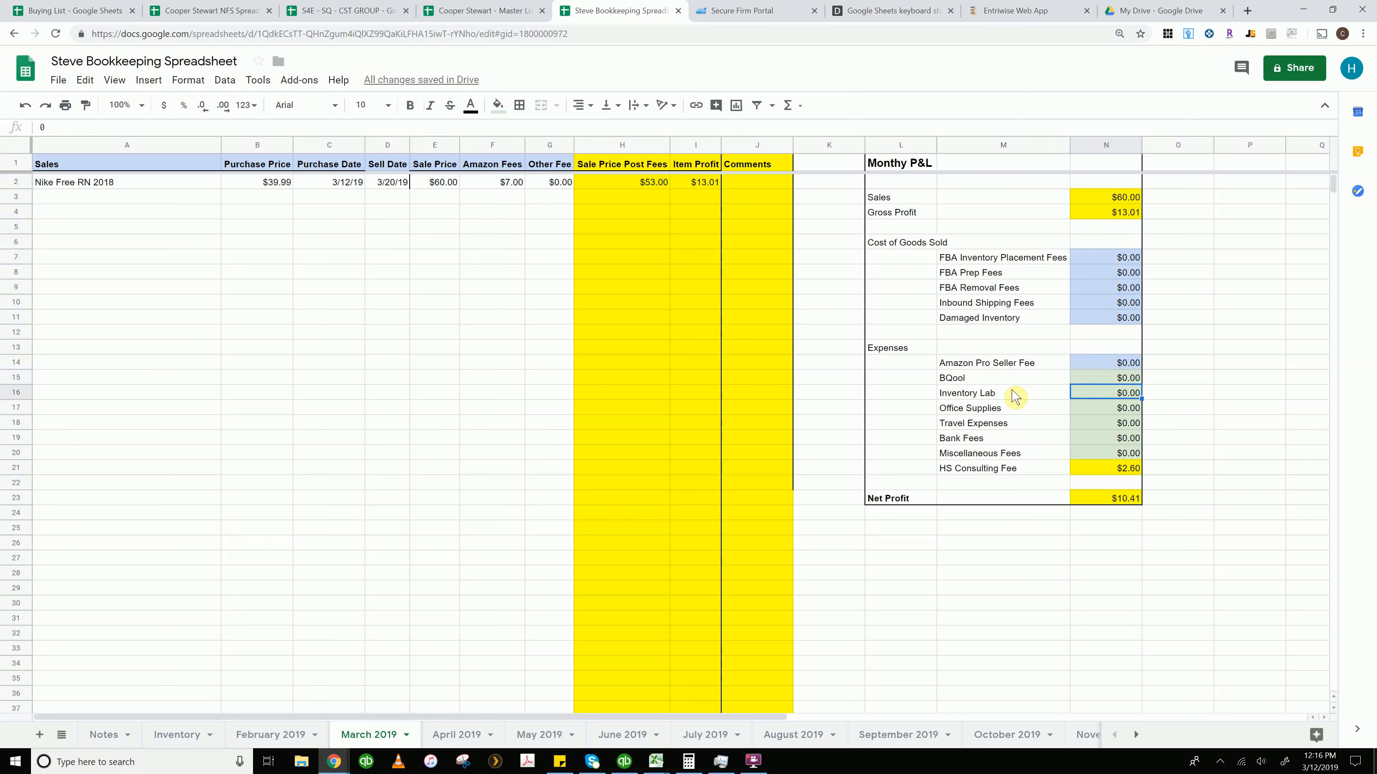
{"action": "left_click", "coordinate": [1003, 379]}
{"action": "key", "text": "Down"}
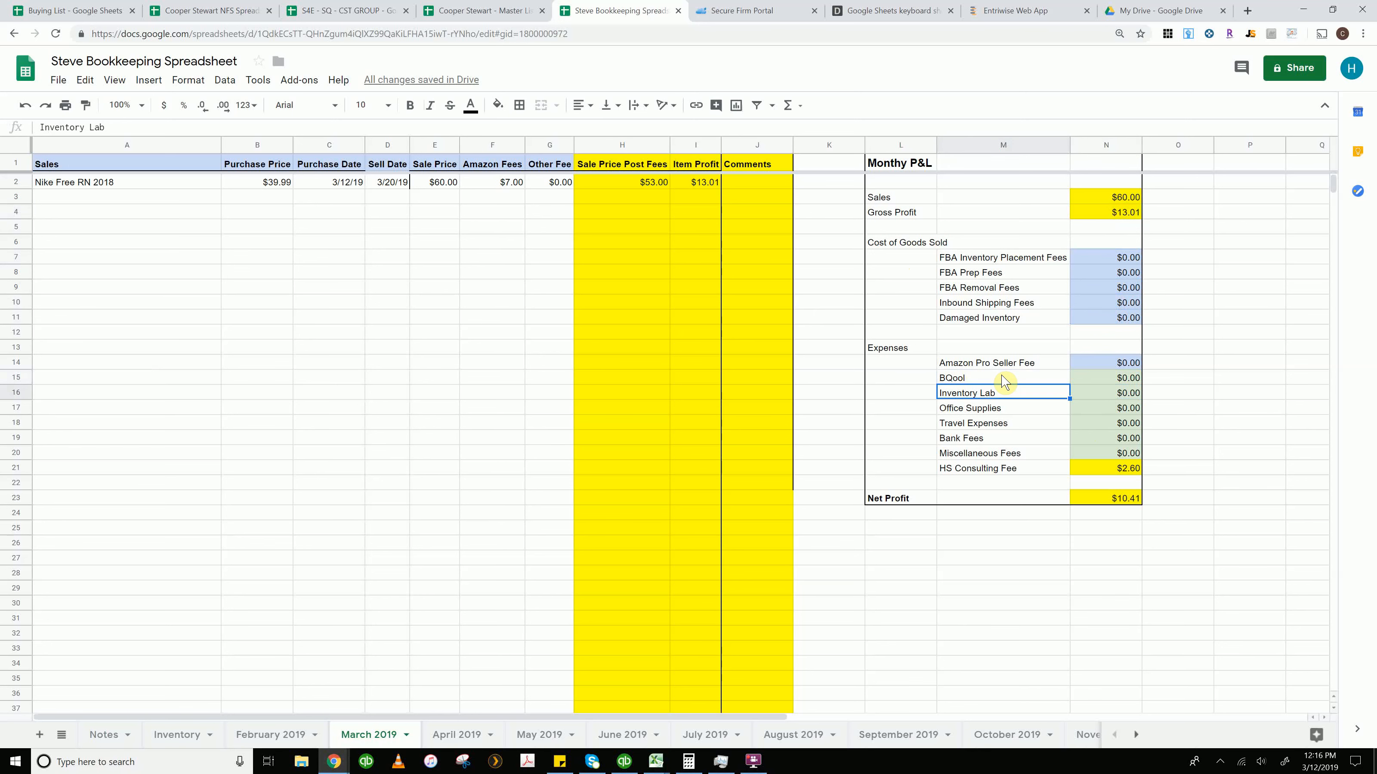
{"action": "key", "text": "Down"}
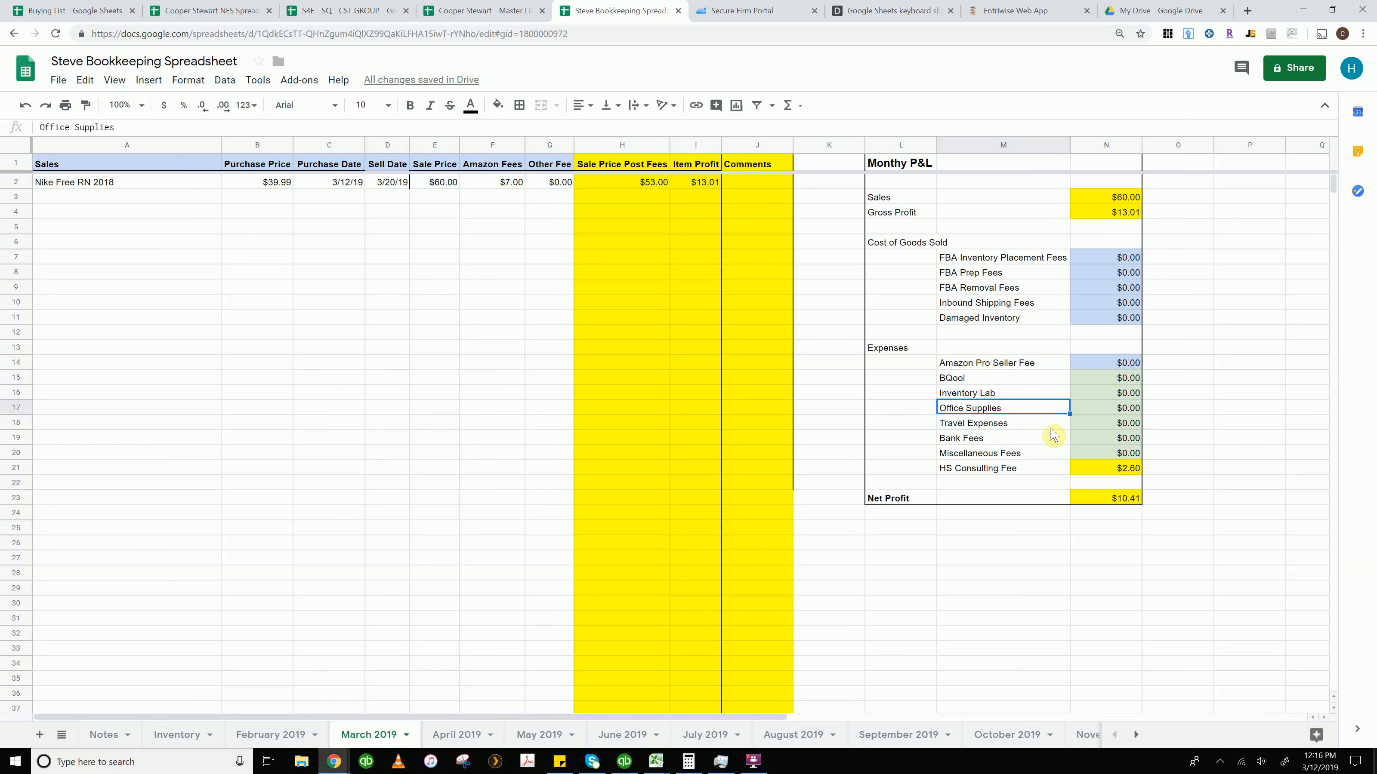
{"action": "key", "text": "Down"}
{"action": "key", "text": "Right"}
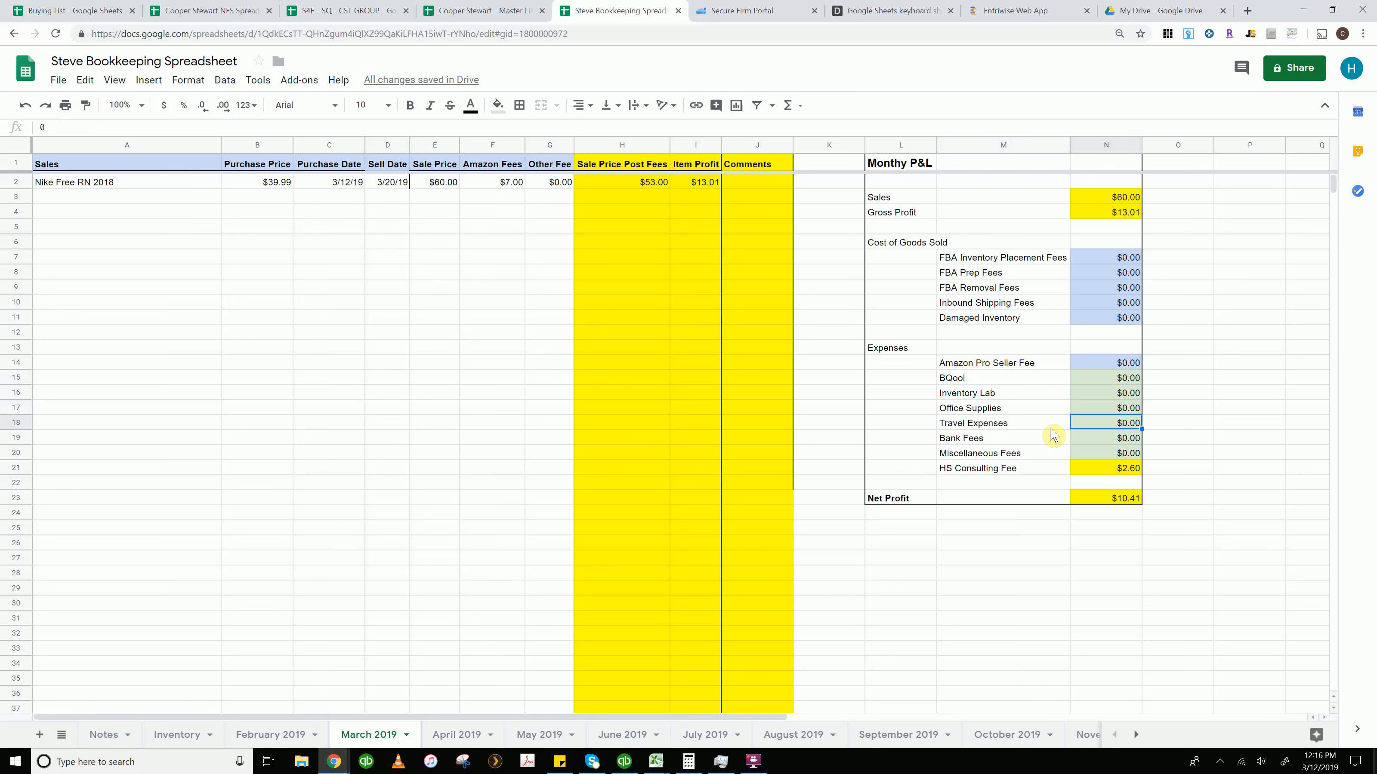
{"action": "key", "text": "Left"}
{"action": "key", "text": "Right"}
{"action": "key", "text": "Left"}
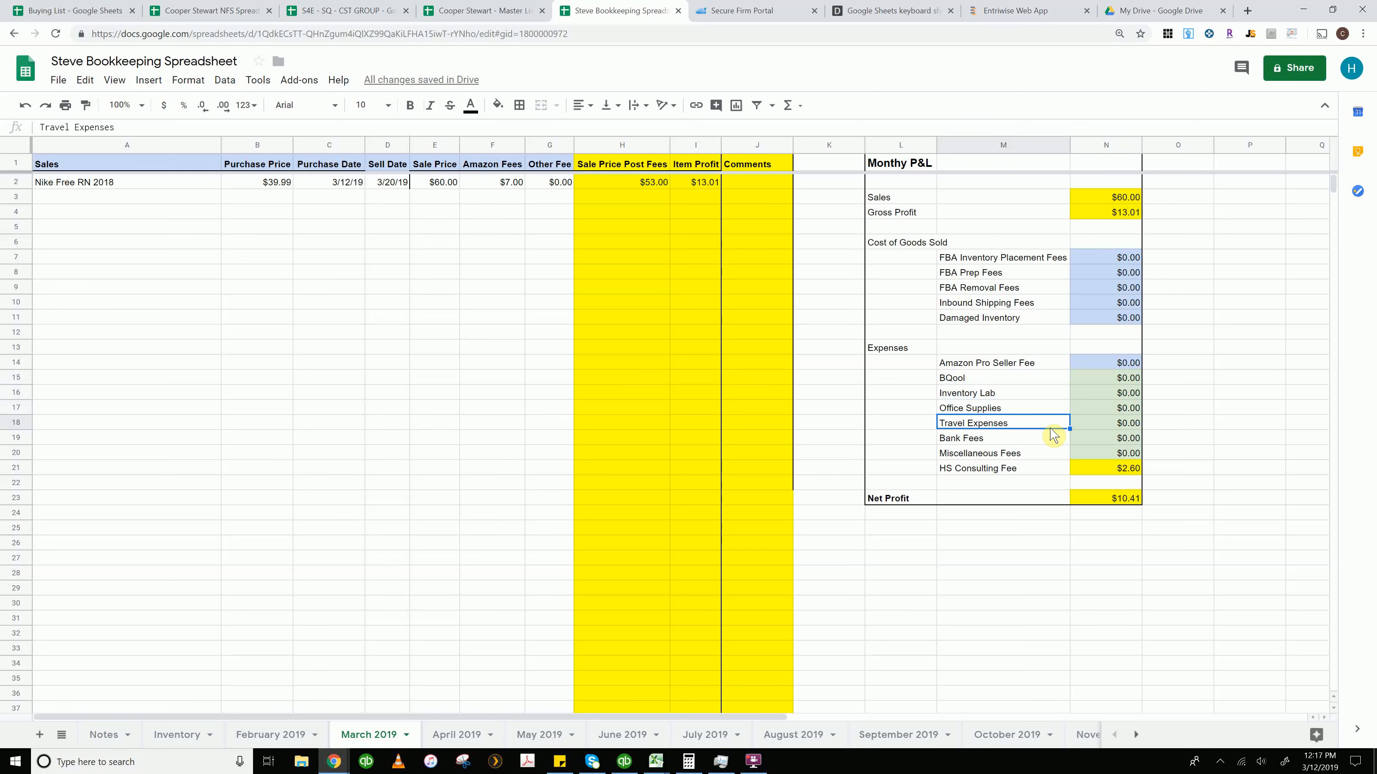
{"action": "key", "text": "Down"}
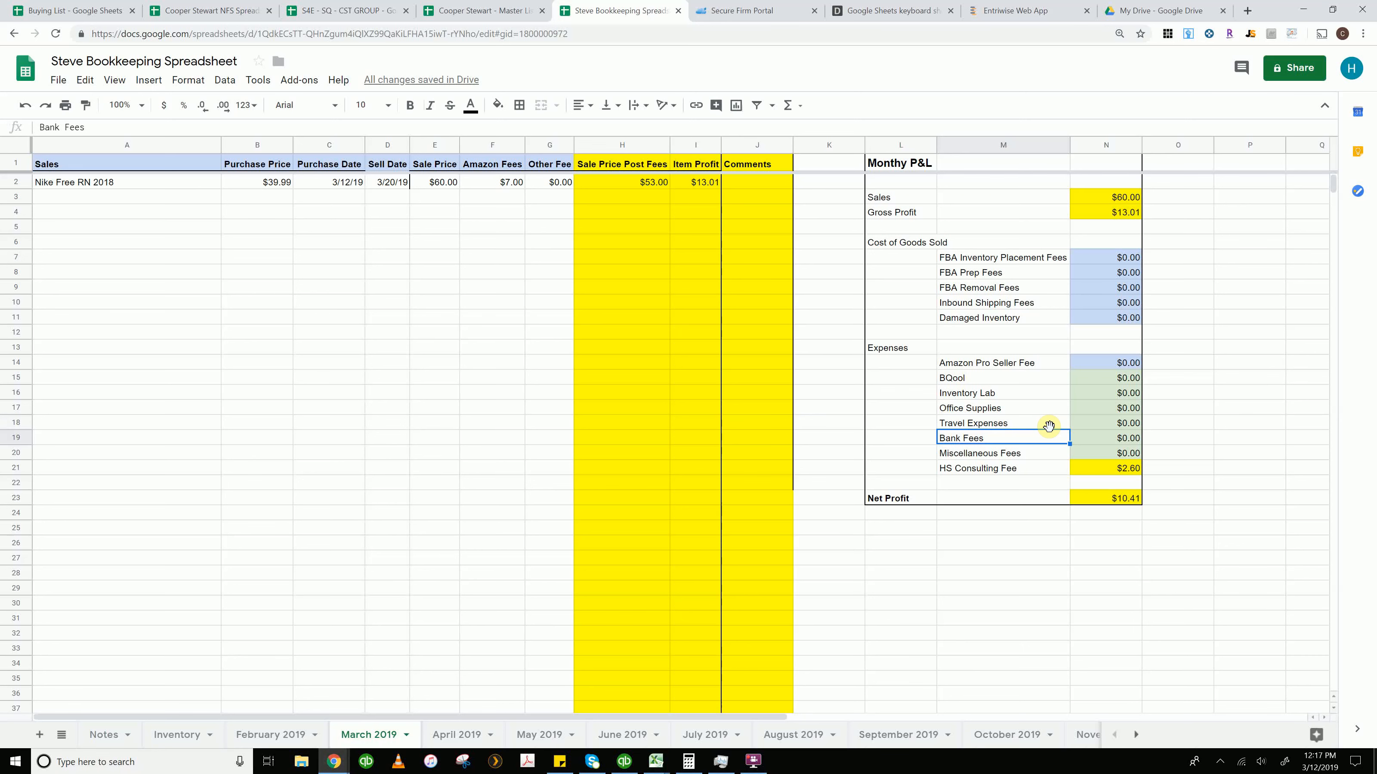
{"action": "key", "text": "Down"}
{"action": "key", "text": "Right"}
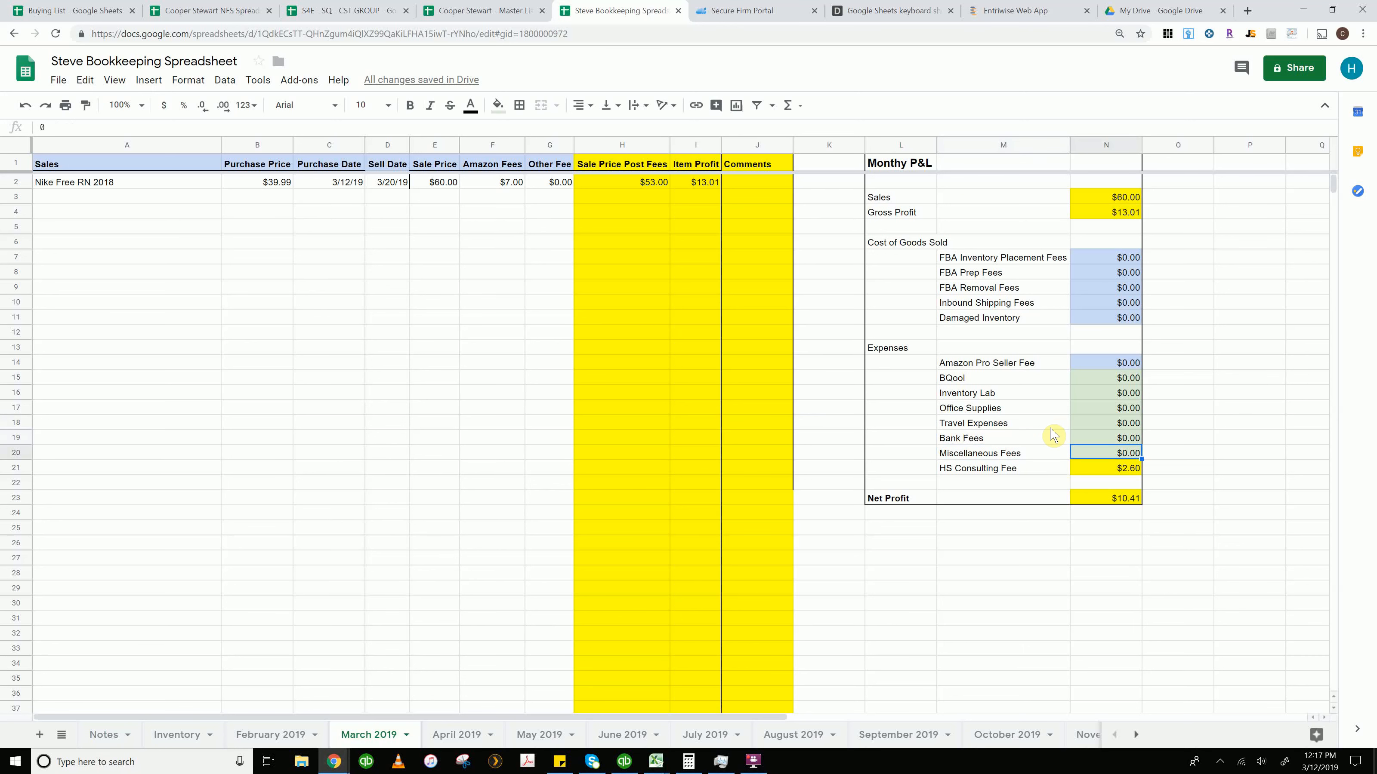
{"action": "key", "text": "Left"}
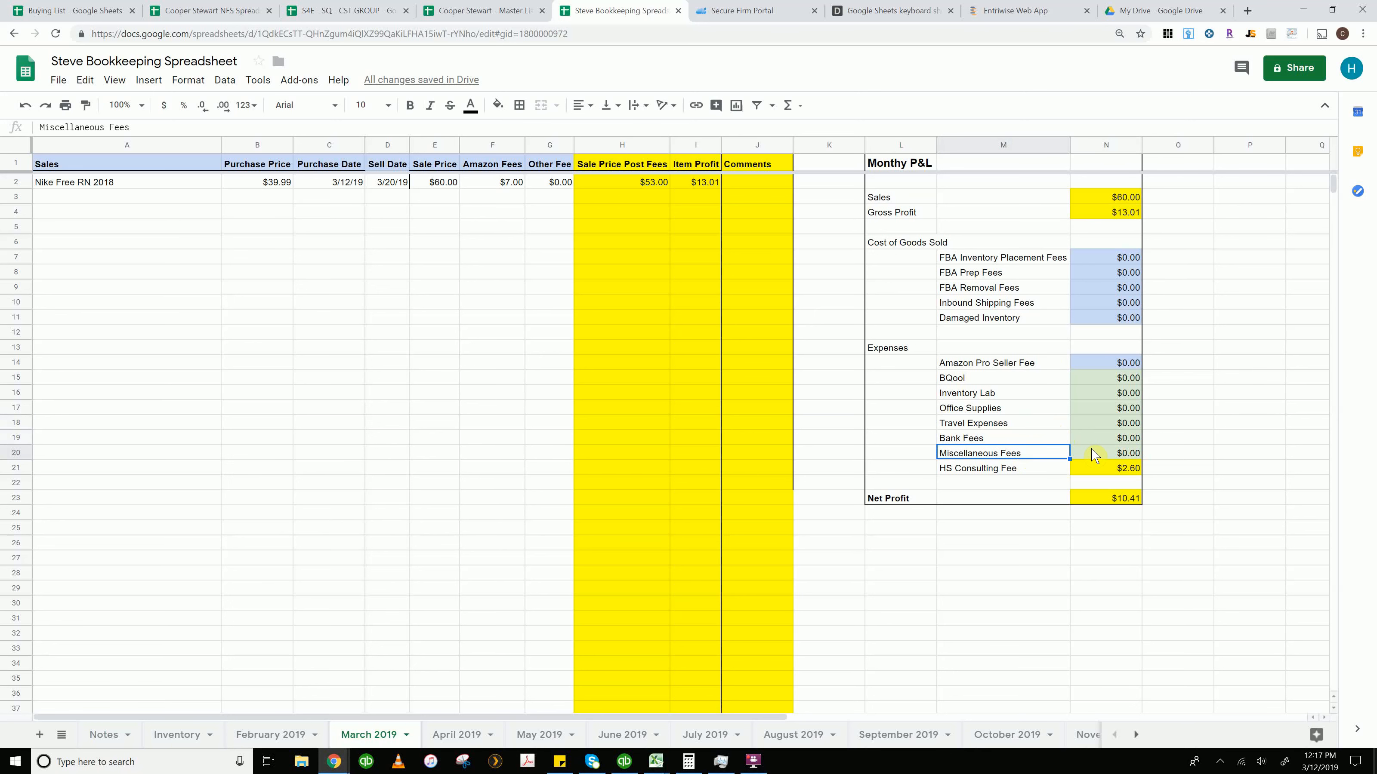
{"action": "key", "text": "Down"}
{"action": "key", "text": "Right"}
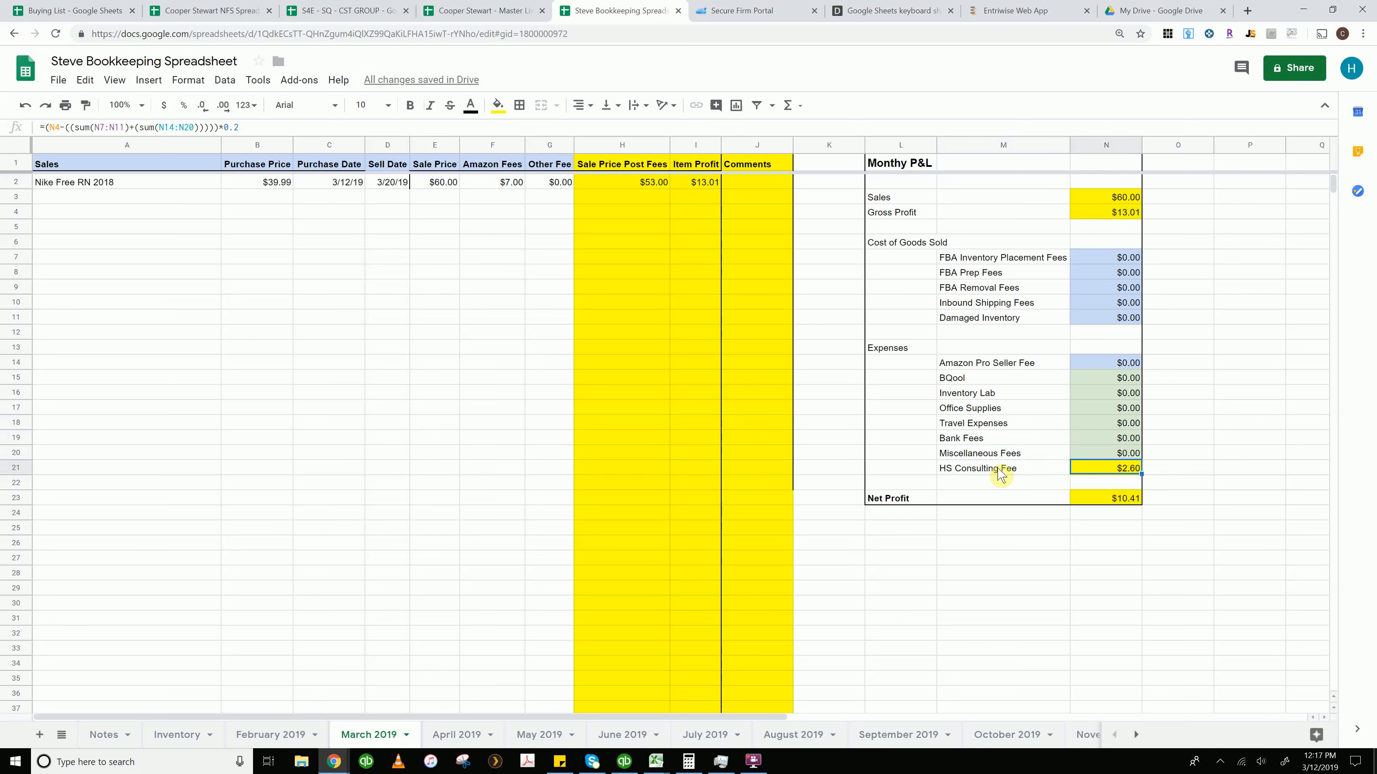
Inspect the Net Profit formula and scroll the sheet tabs toward the later months
{"action": "left_click", "coordinate": [1115, 499]}
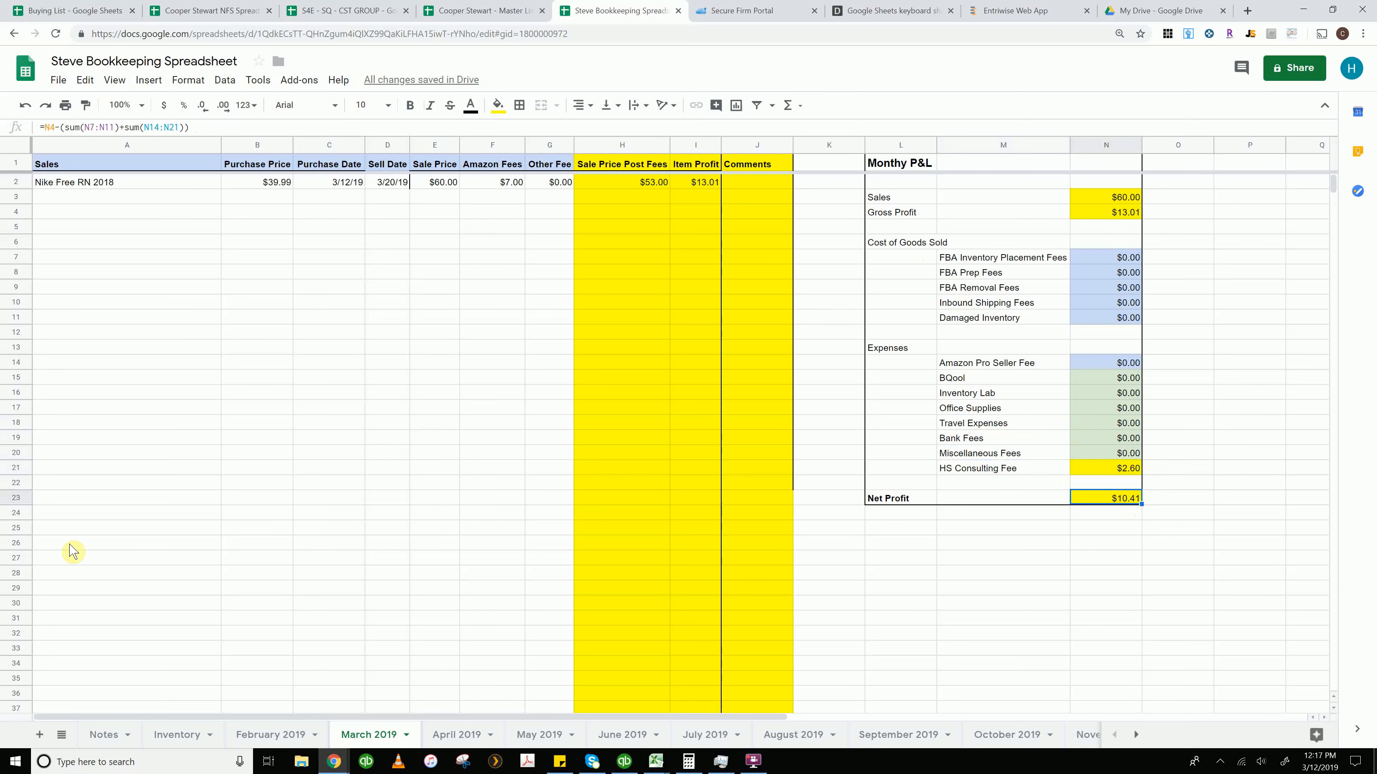
{"action": "left_click", "coordinate": [59, 194]}
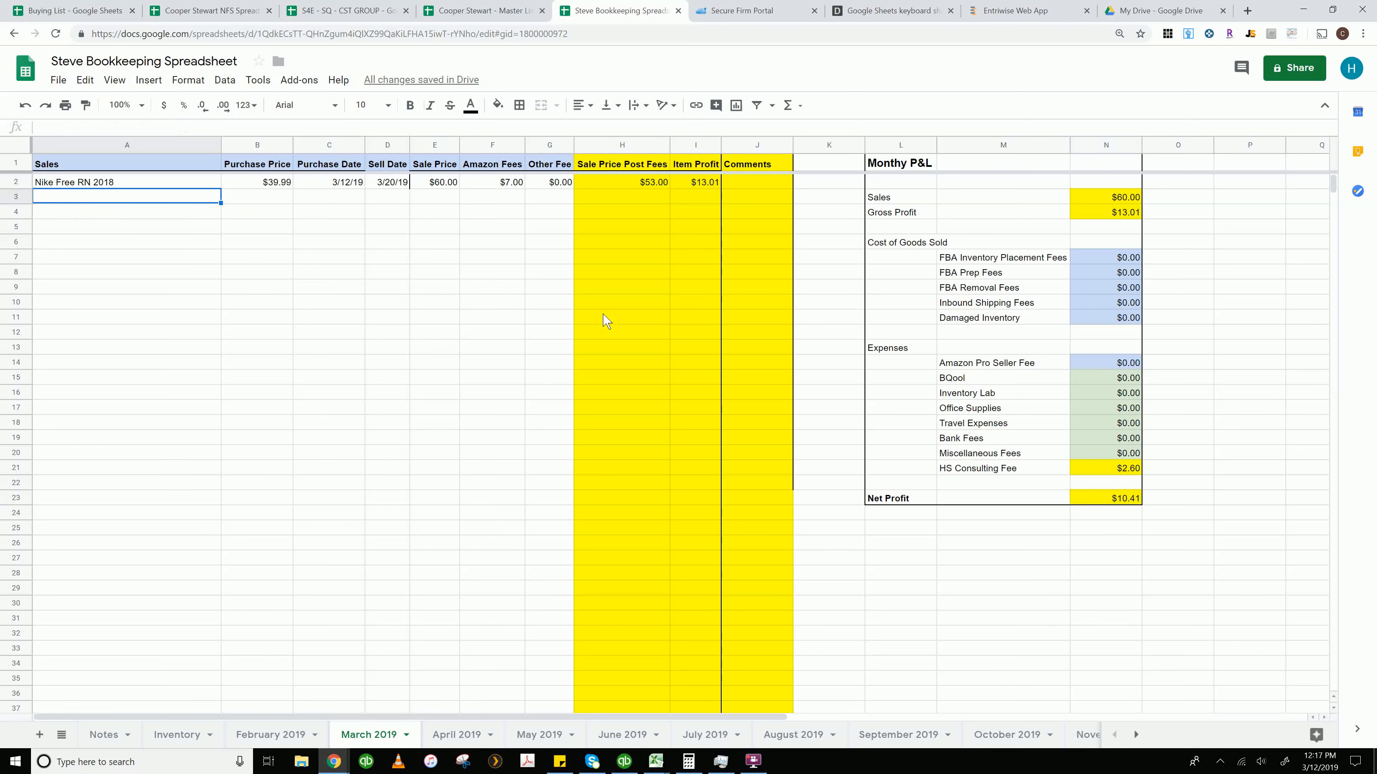
{"action": "left_click", "coordinate": [1117, 495]}
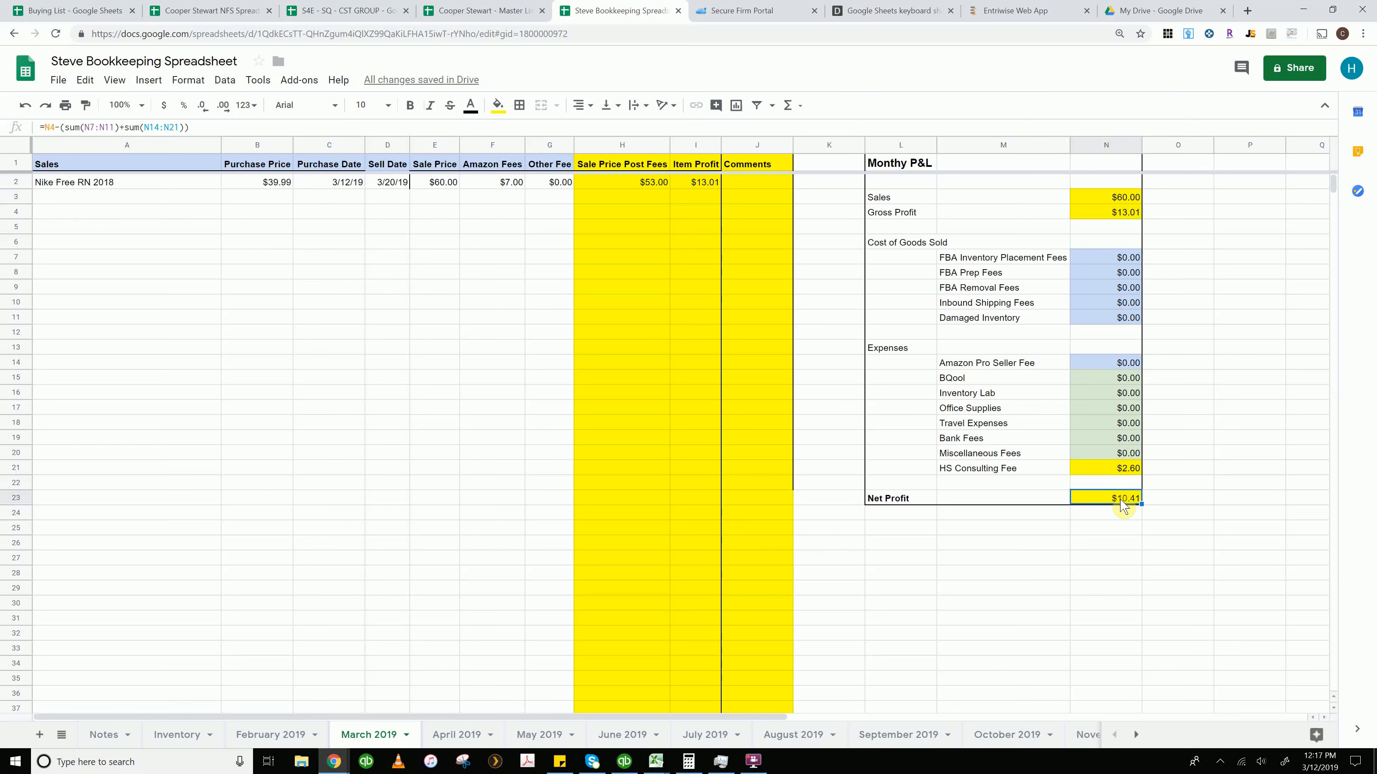
{"action": "left_click", "coordinate": [1139, 735]}
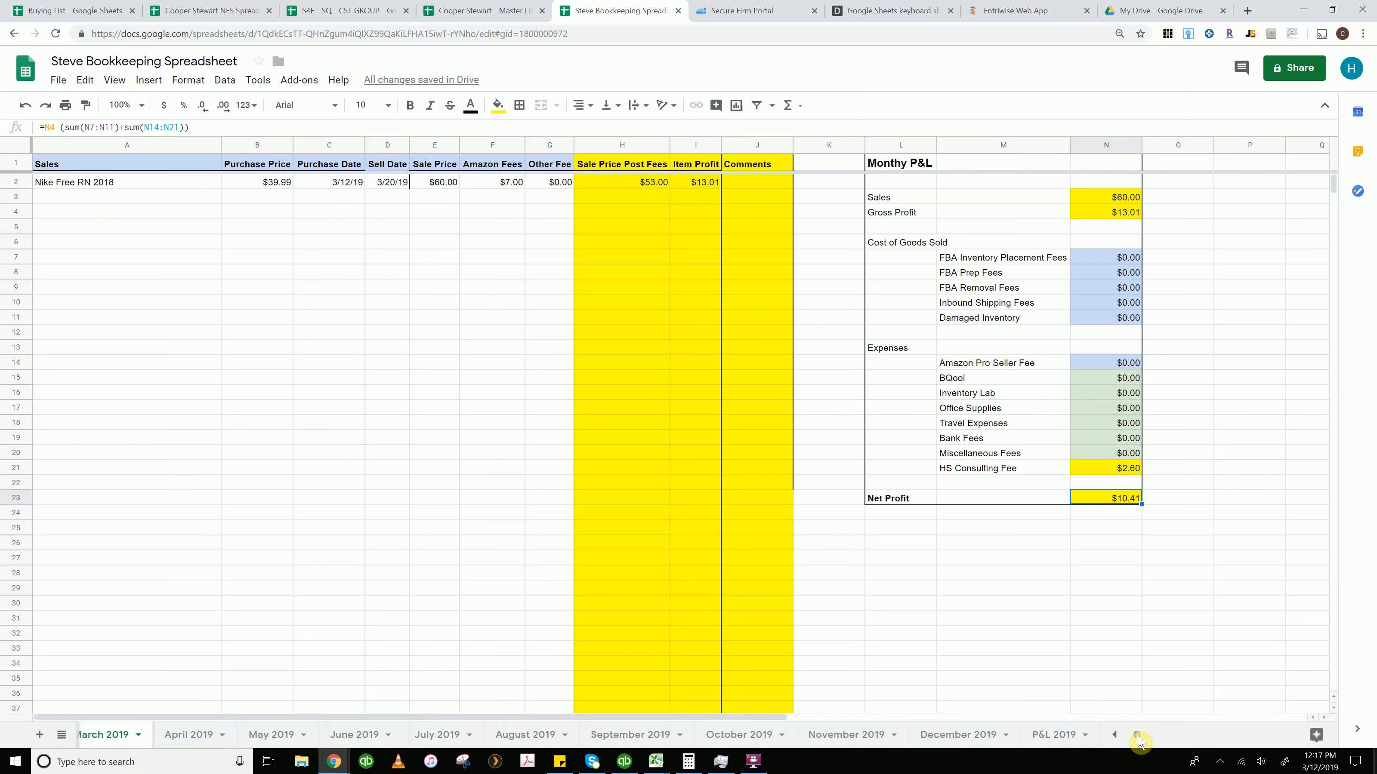
Open the P&L 2019 sheet and inspect the March Net Profit (%) formula
{"action": "left_click", "coordinate": [1052, 737]}
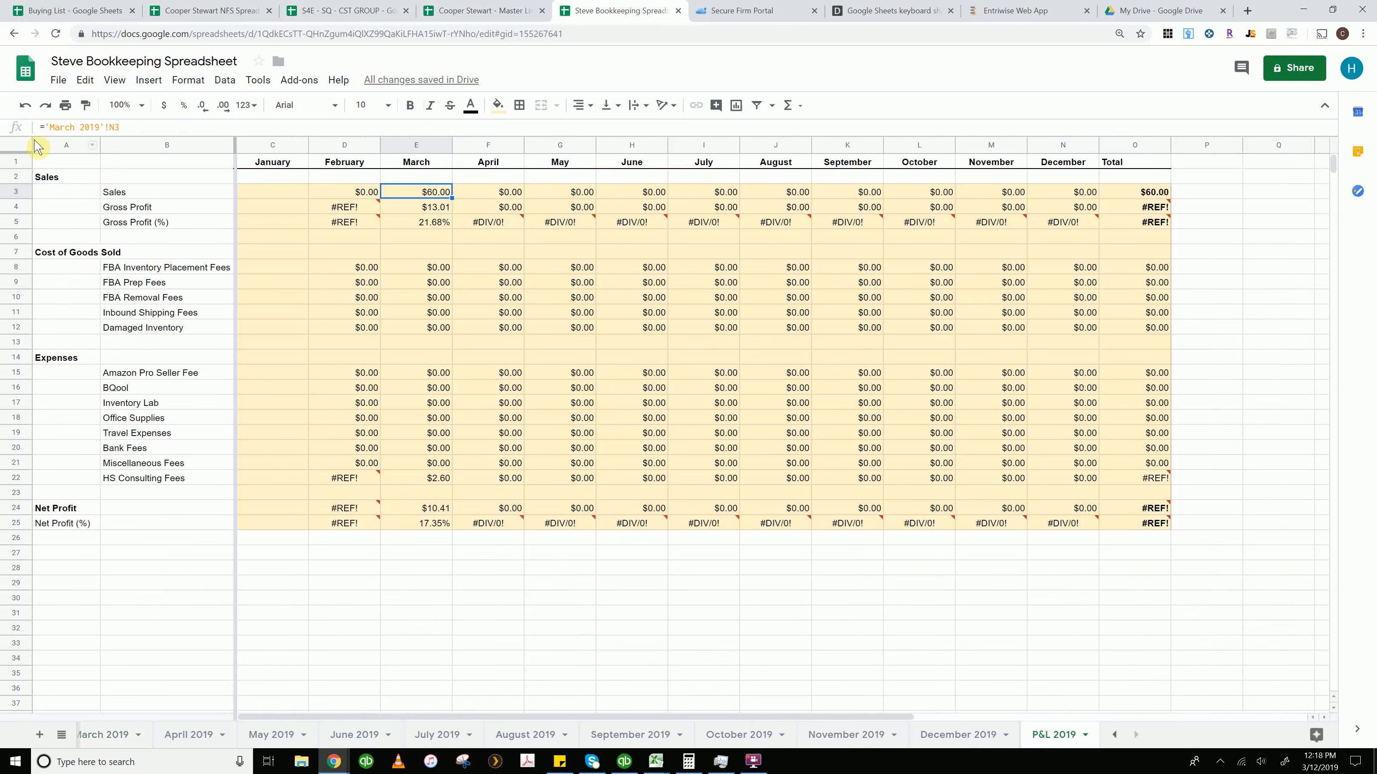
{"action": "mouse_move", "coordinate": [388, 215]}
{"action": "mouse_move", "coordinate": [484, 531]}
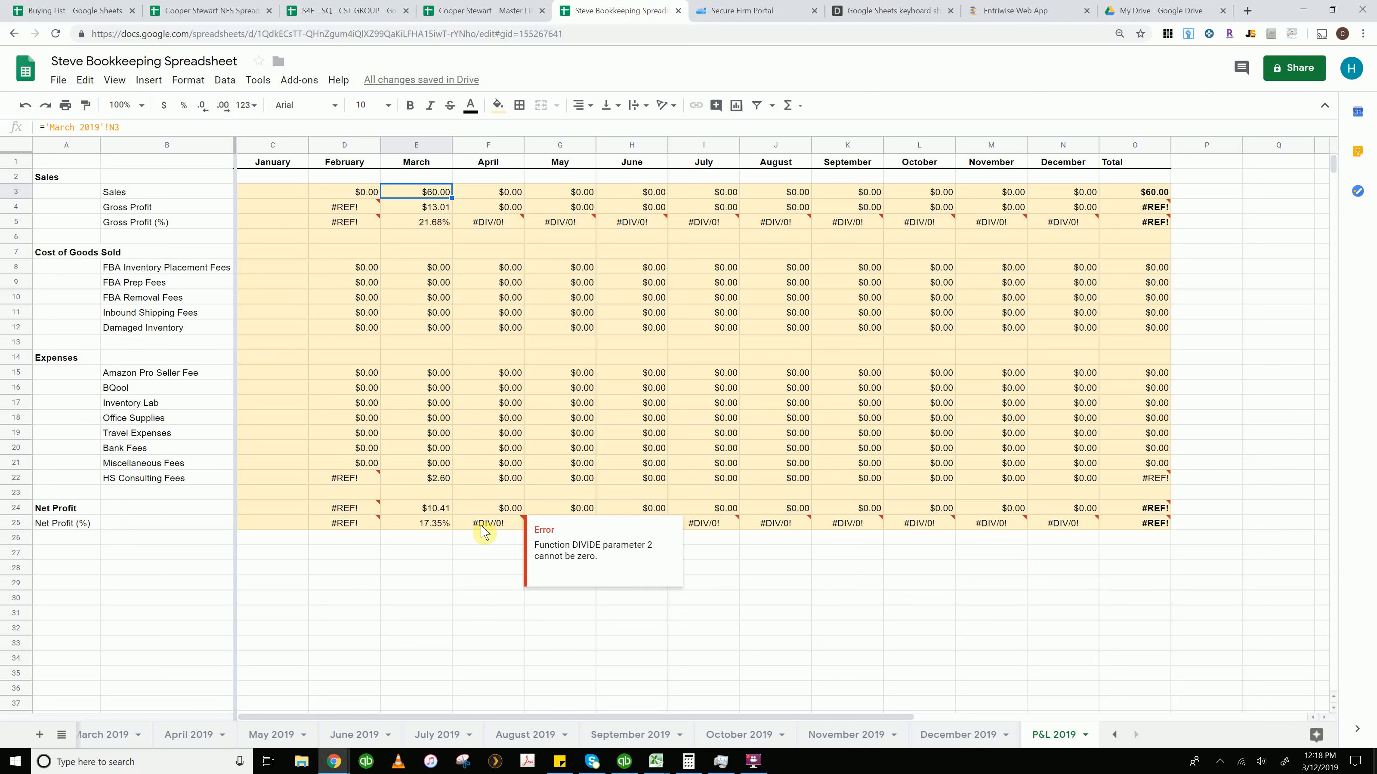
{"action": "left_click", "coordinate": [436, 527]}
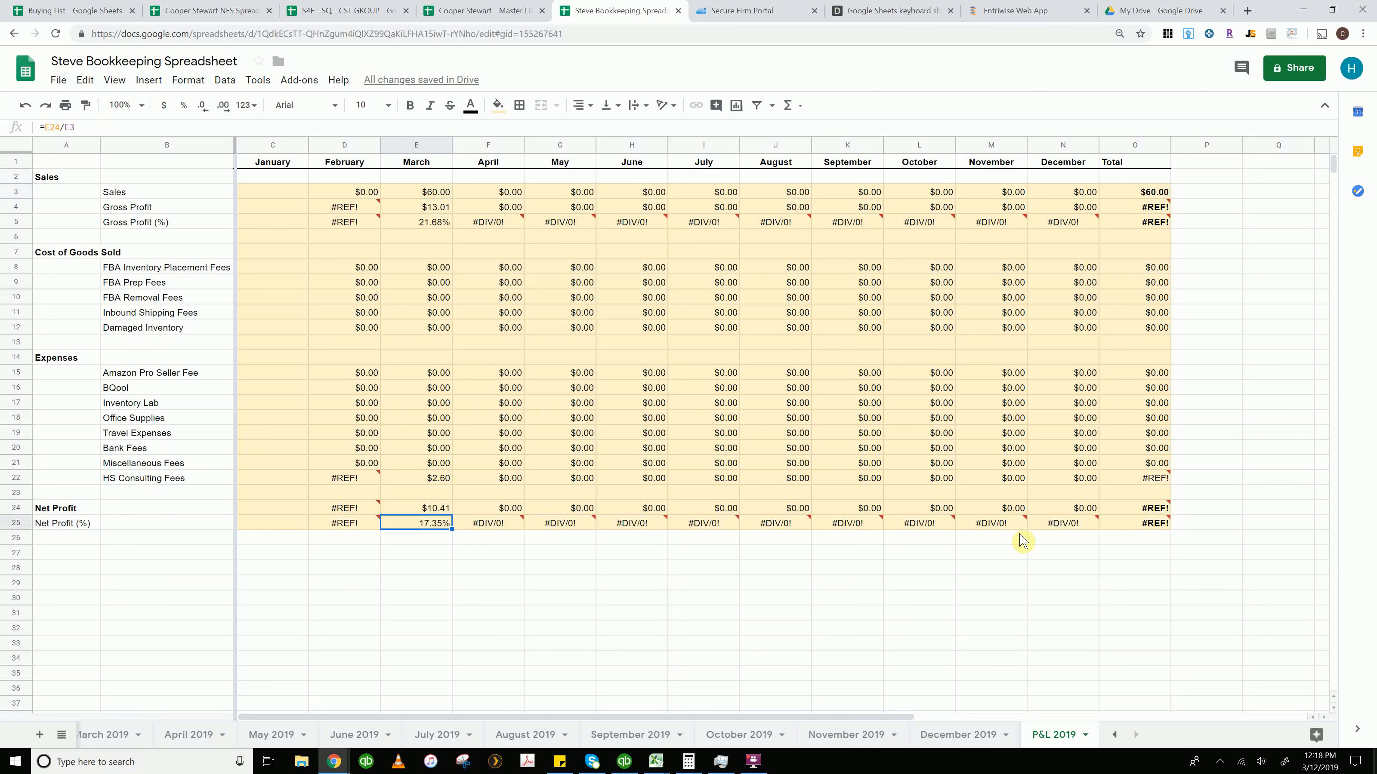
Inspect the July Net Profit (%) formula and the July Miscellaneous Fees cell reference
{"action": "mouse_move", "coordinate": [1151, 527]}
{"action": "left_click", "coordinate": [711, 530]}
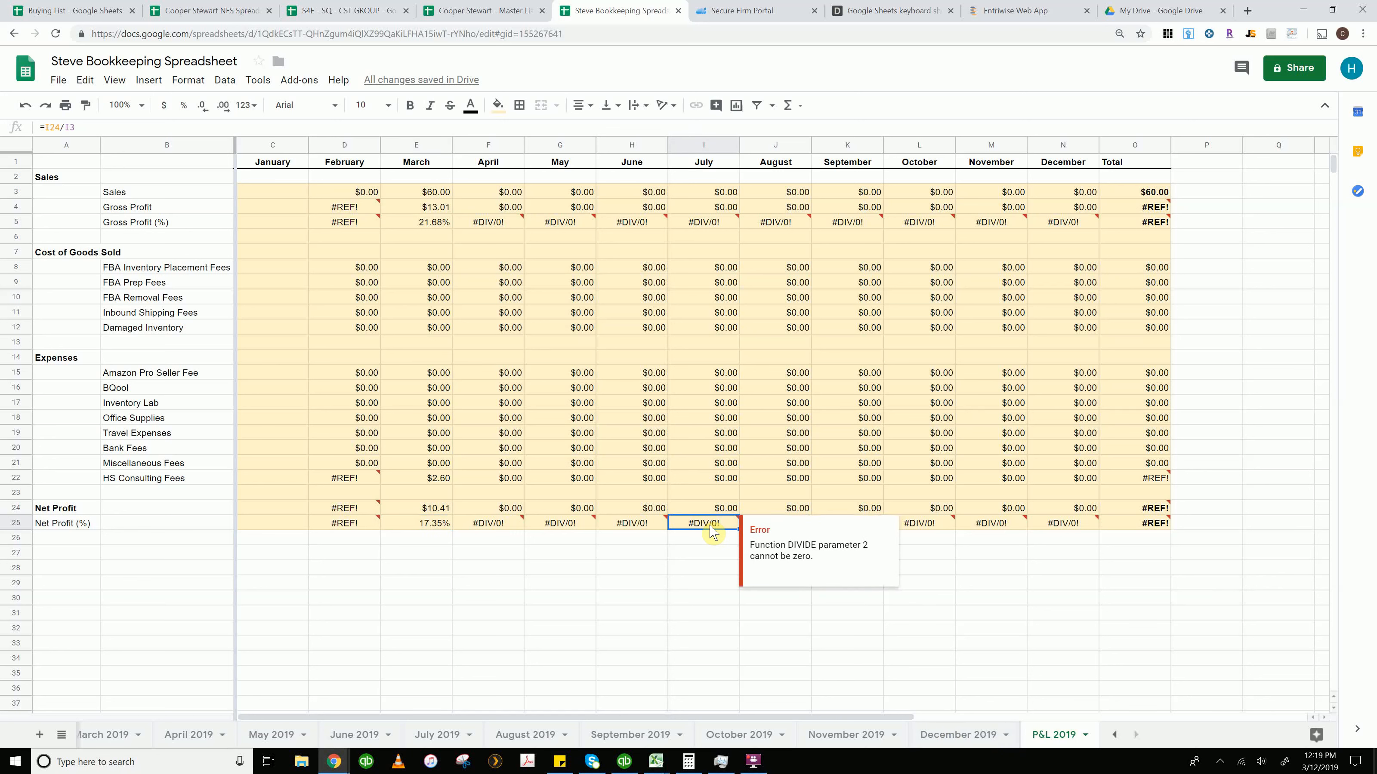
{"action": "left_click", "coordinate": [708, 541]}
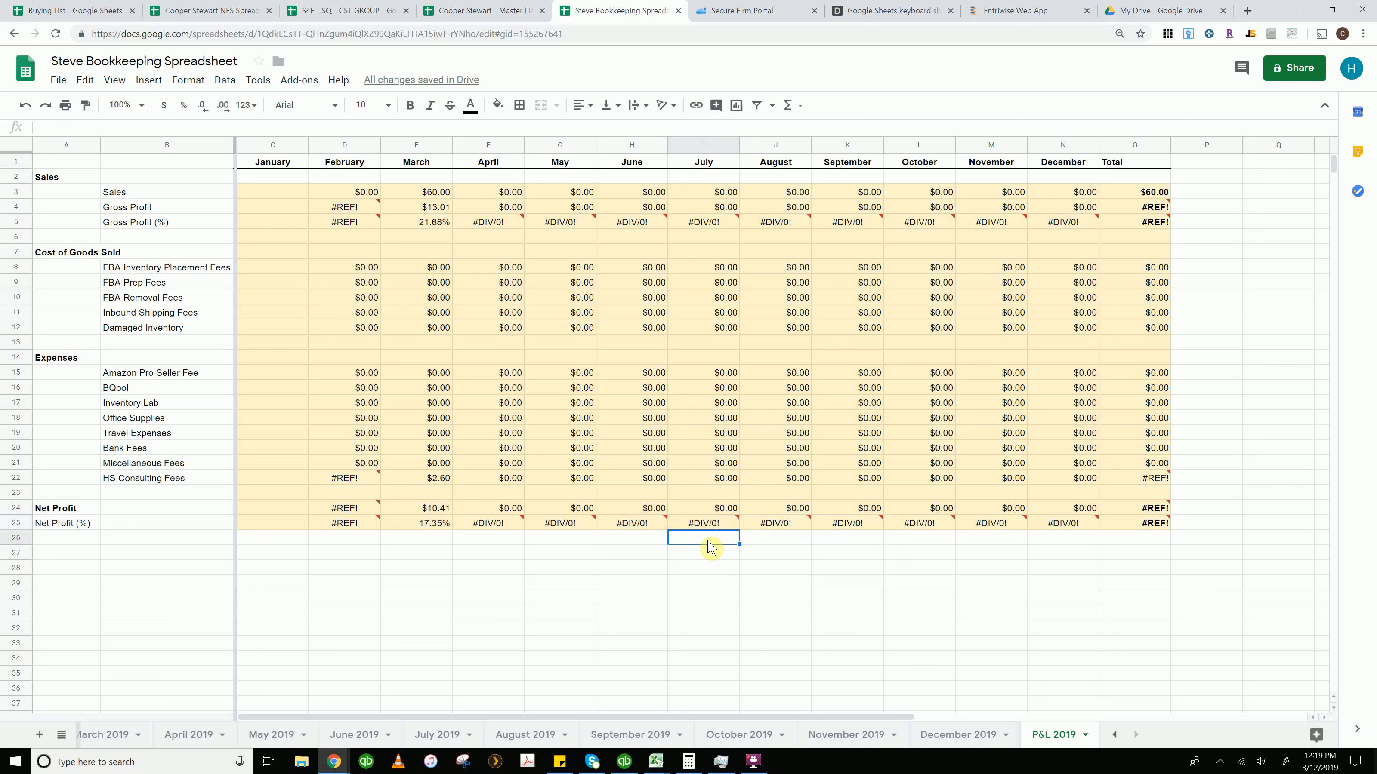
{"action": "left_click", "coordinate": [703, 616]}
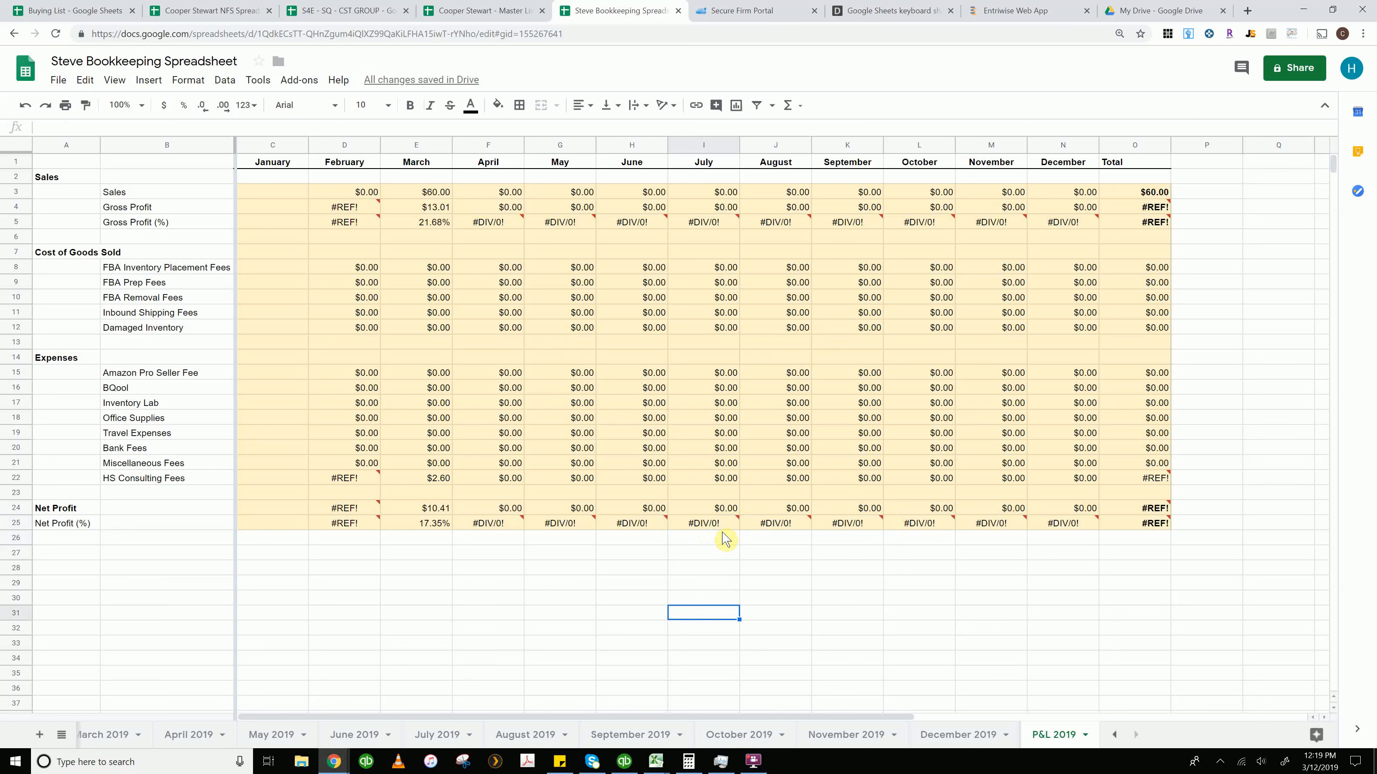
{"action": "left_click", "coordinate": [726, 464]}
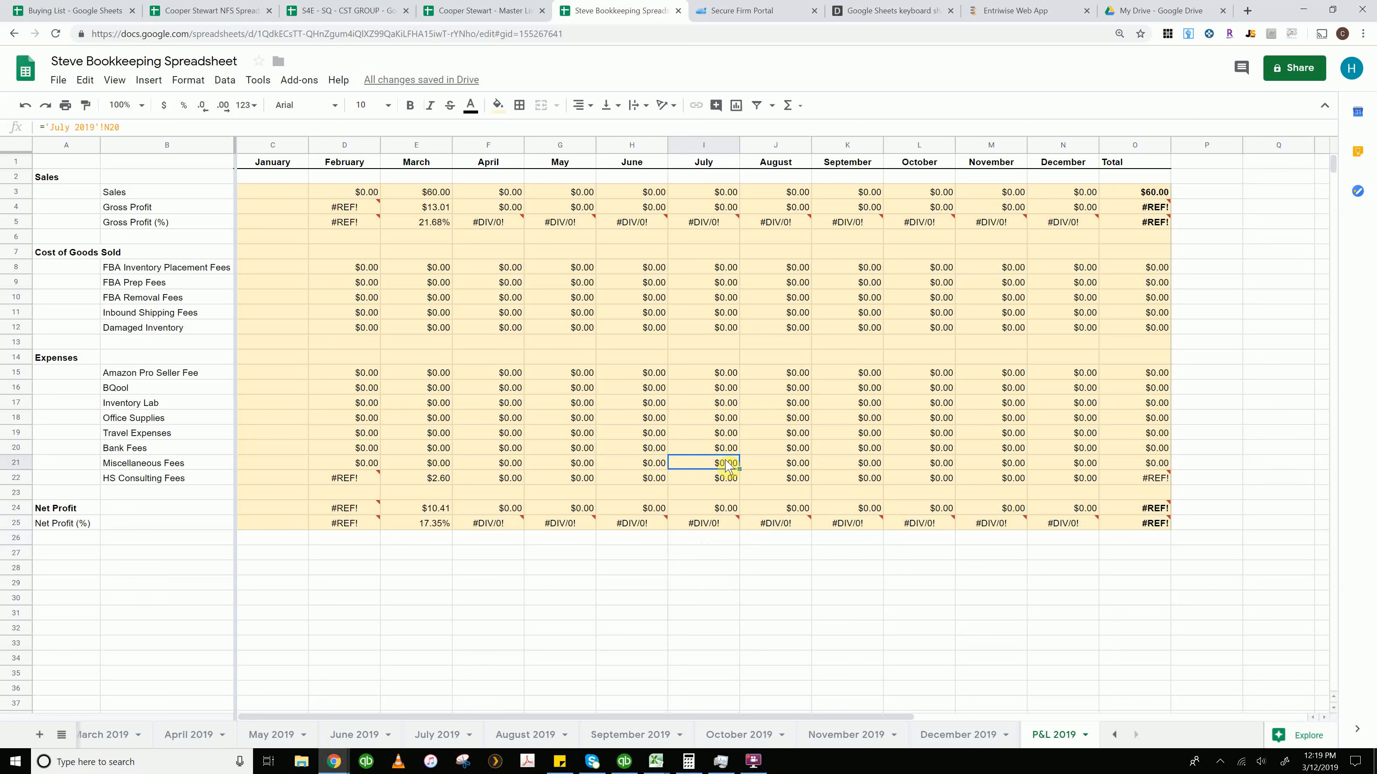
{"action": "key", "text": "Left"}
{"action": "key", "text": "Left"}
{"action": "key", "text": "Left"}
{"action": "key", "text": "Left"}
{"action": "key", "text": "Left"}
{"action": "key", "text": "Left"}
{"action": "key", "text": "Left"}
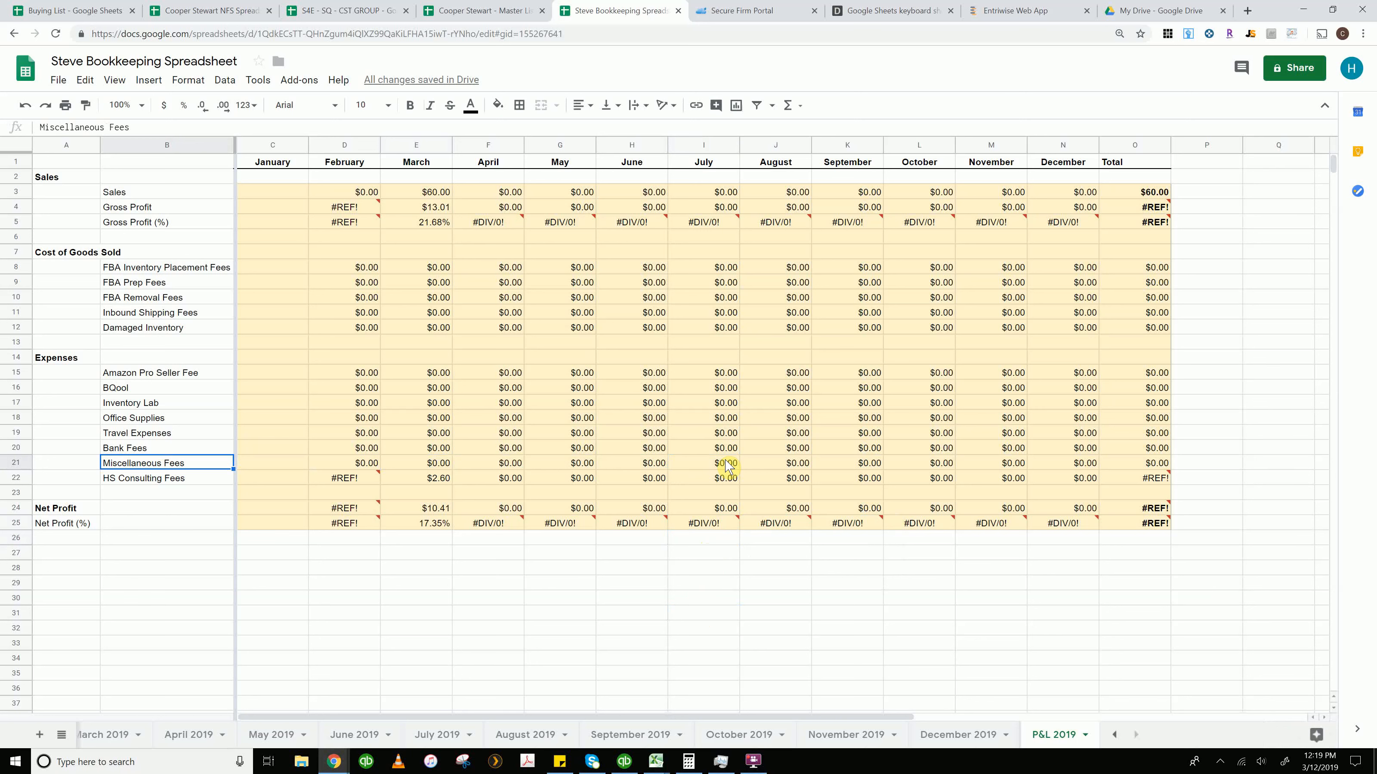
Compare the February and March Travel Expenses references and scroll the sheet tabs back to the first sheets
{"action": "left_click", "coordinate": [297, 433]}
{"action": "left_click", "coordinate": [330, 433]}
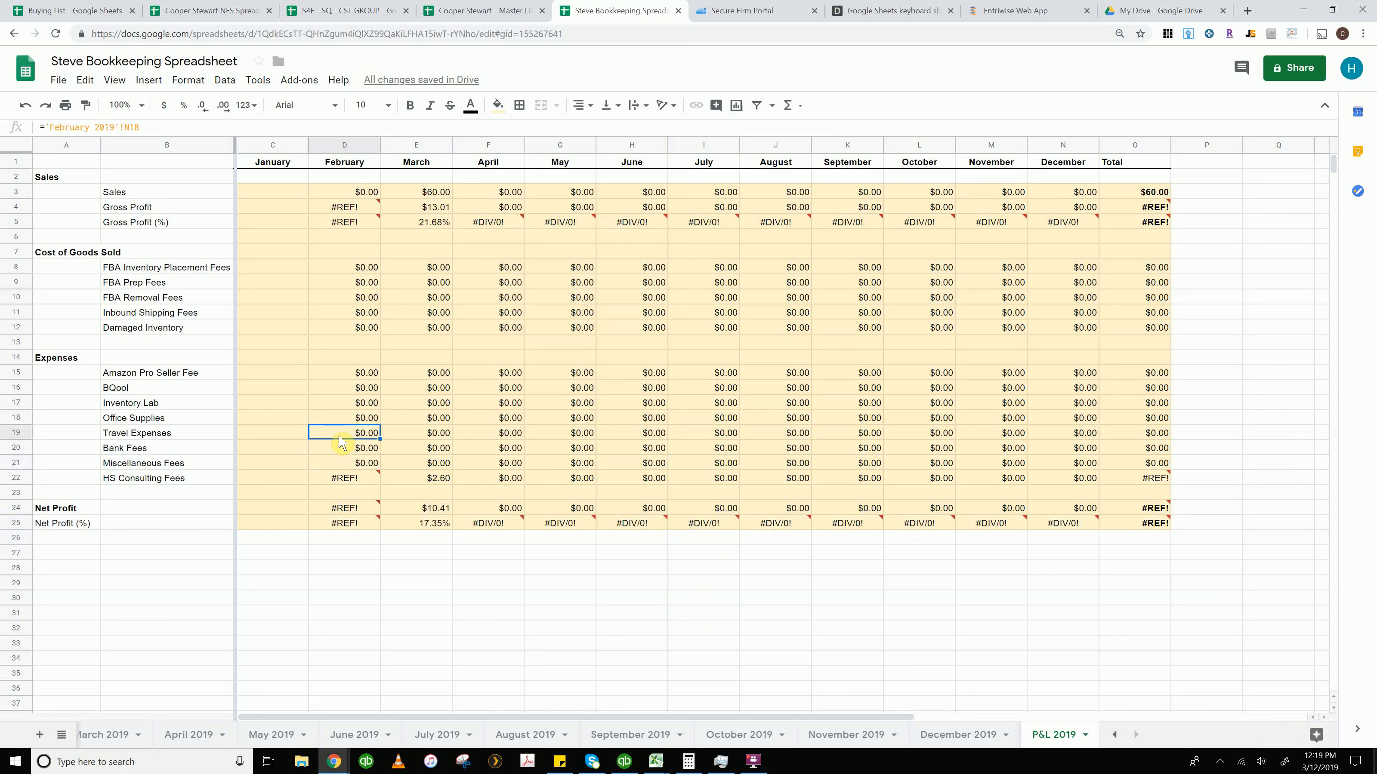
{"action": "left_click", "coordinate": [436, 437]}
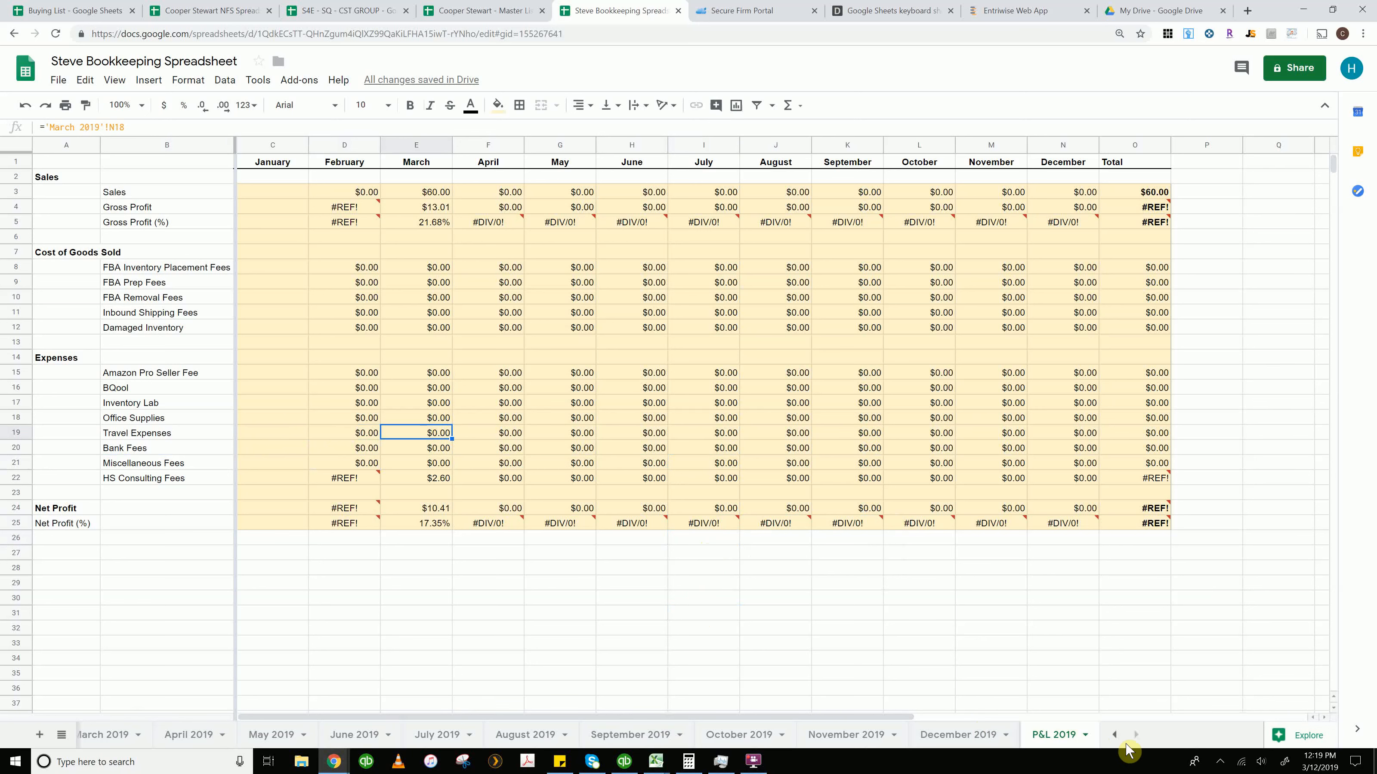
{"action": "left_click", "coordinate": [1114, 736]}
{"action": "left_click", "coordinate": [1113, 737]}
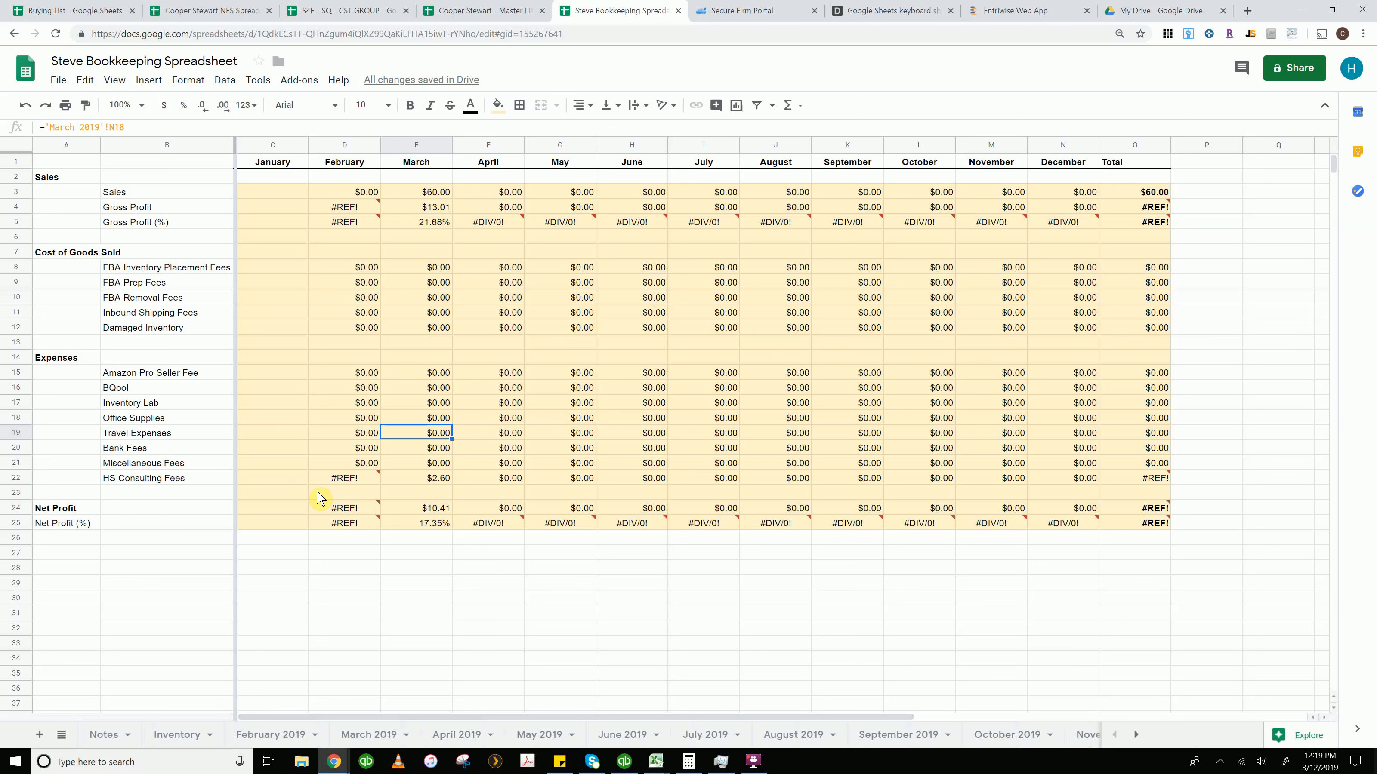
Inspect February's Net Profit, HS Consulting Fees, Bank Fees and Travel Expenses cells on the P&L sheet
{"action": "left_click", "coordinate": [364, 524]}
{"action": "left_click", "coordinate": [355, 479]}
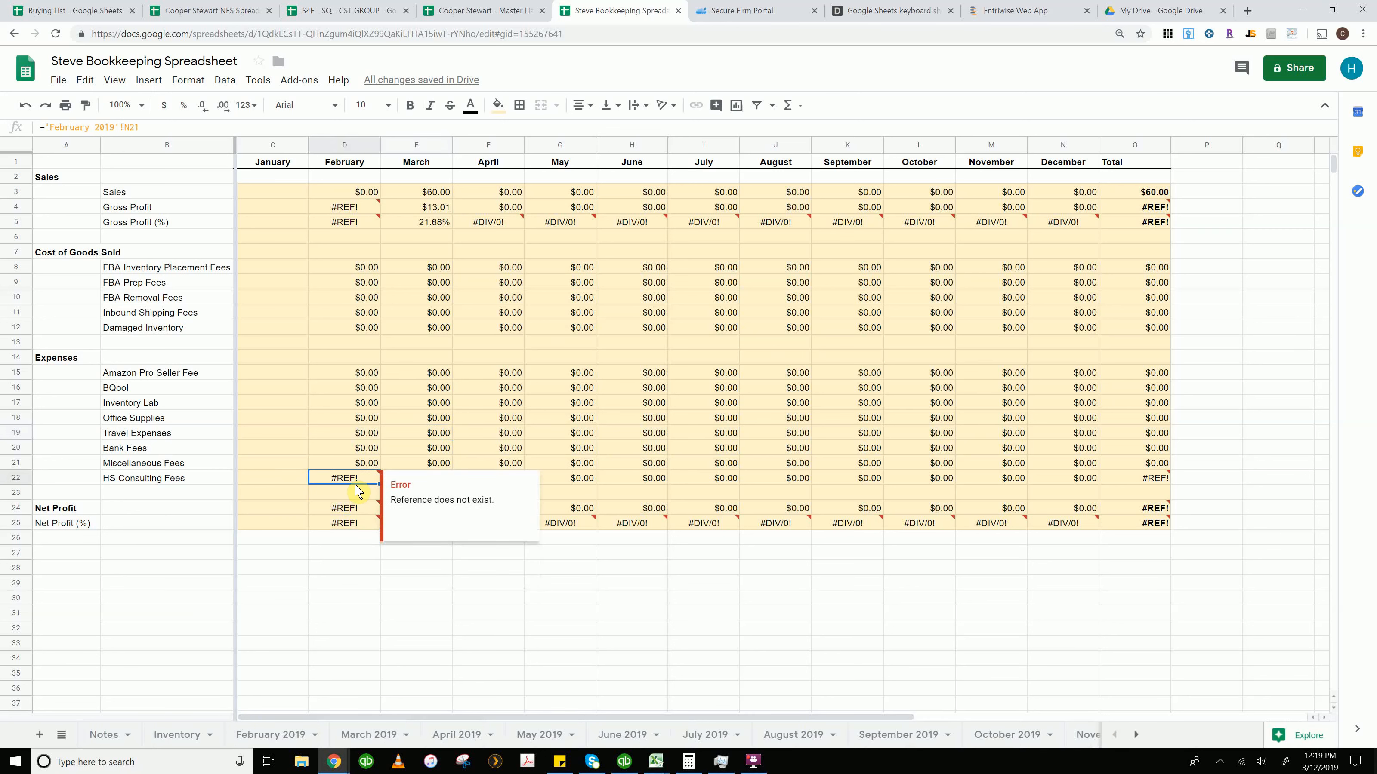
{"action": "left_click", "coordinate": [360, 443]}
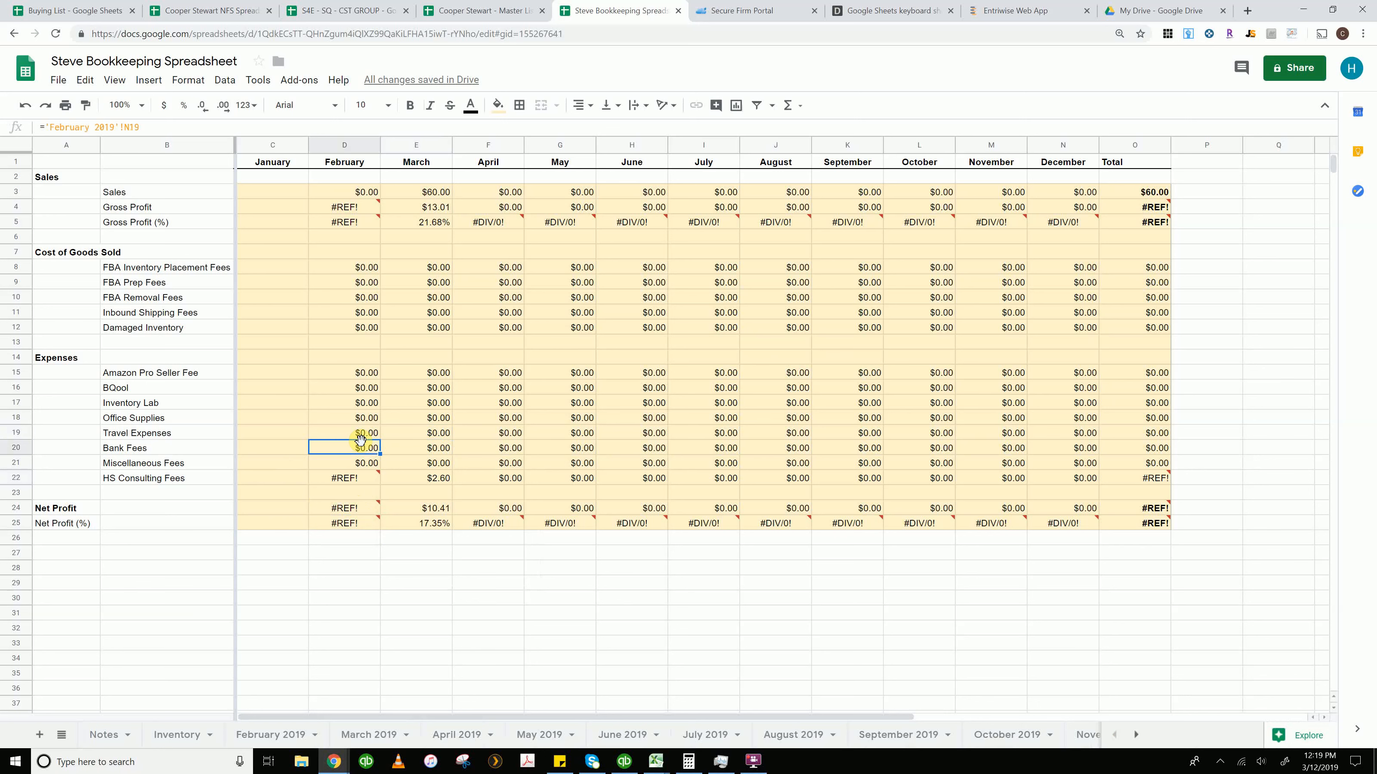
{"action": "left_click", "coordinate": [362, 433]}
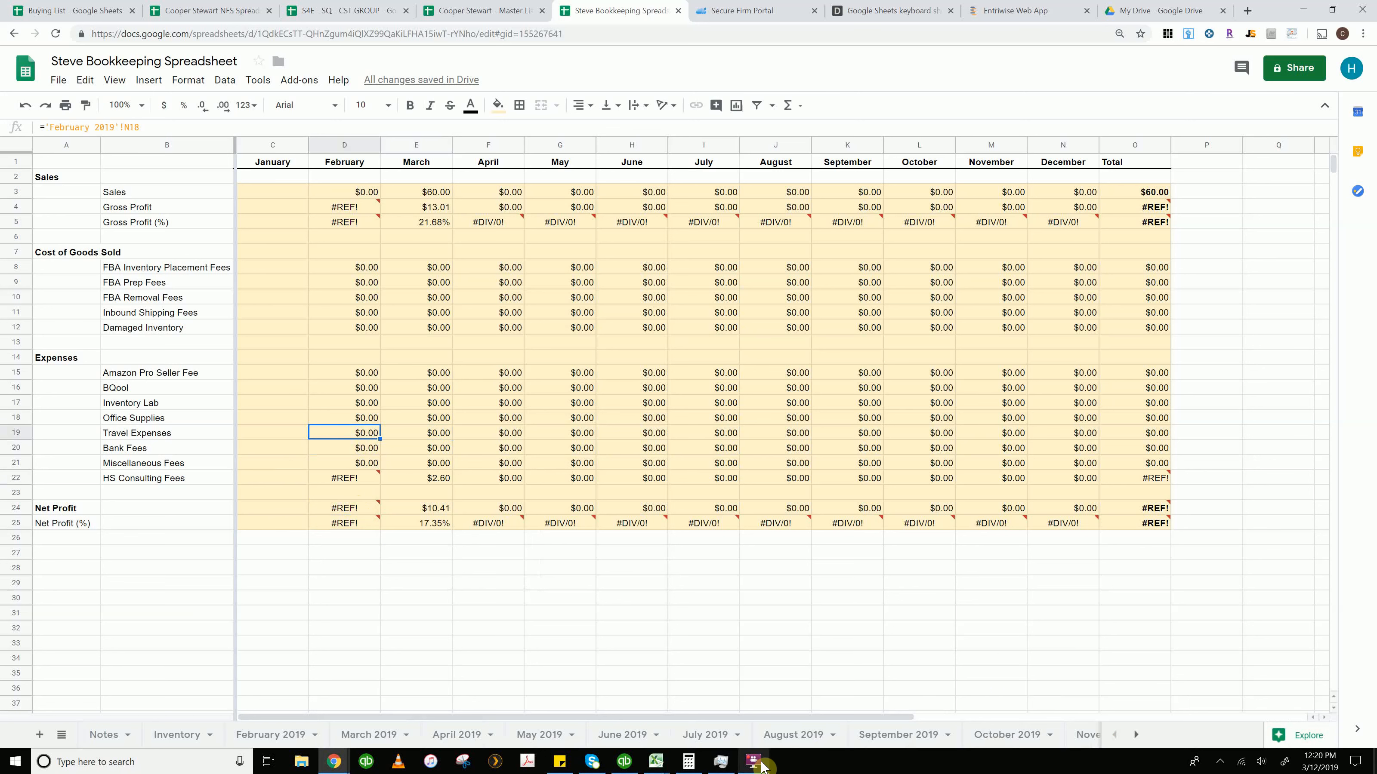
{"action": "mouse_move", "coordinate": [751, 762]}
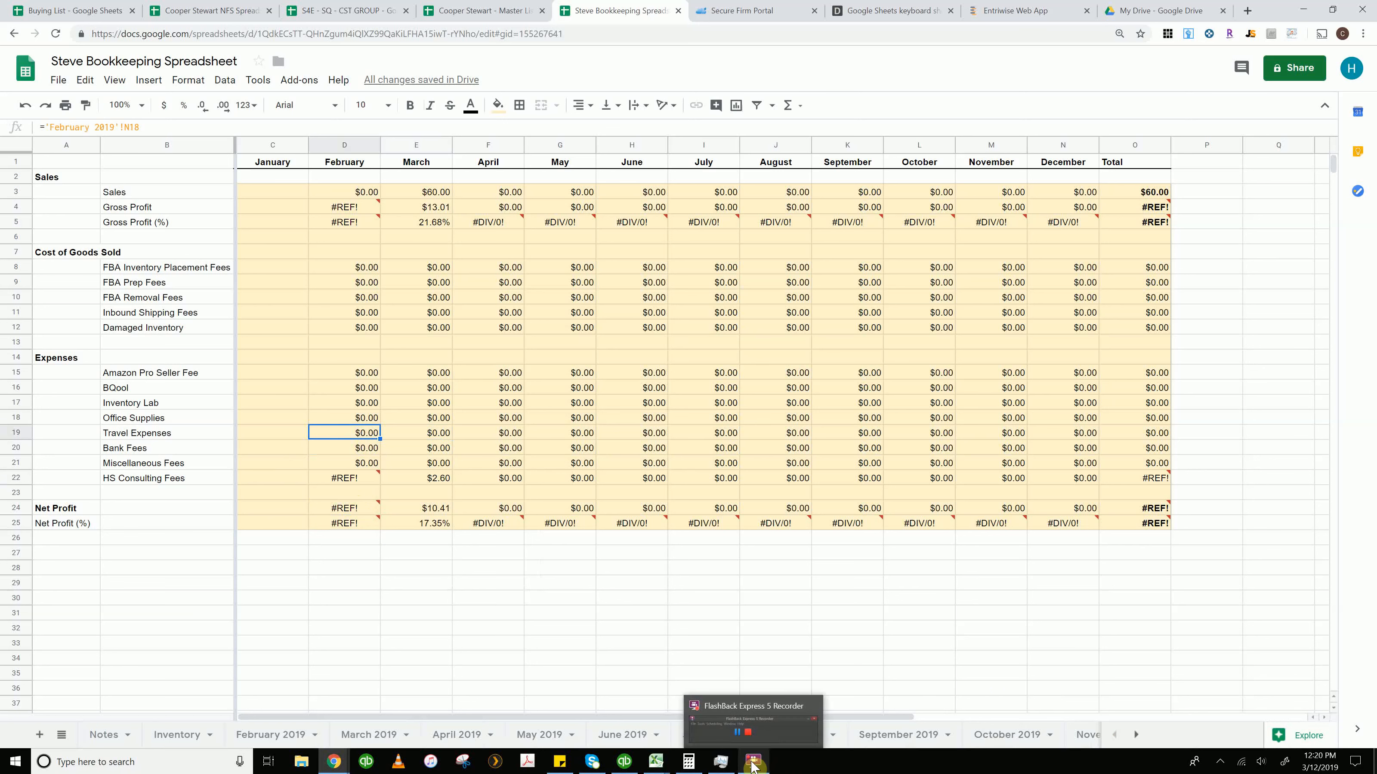